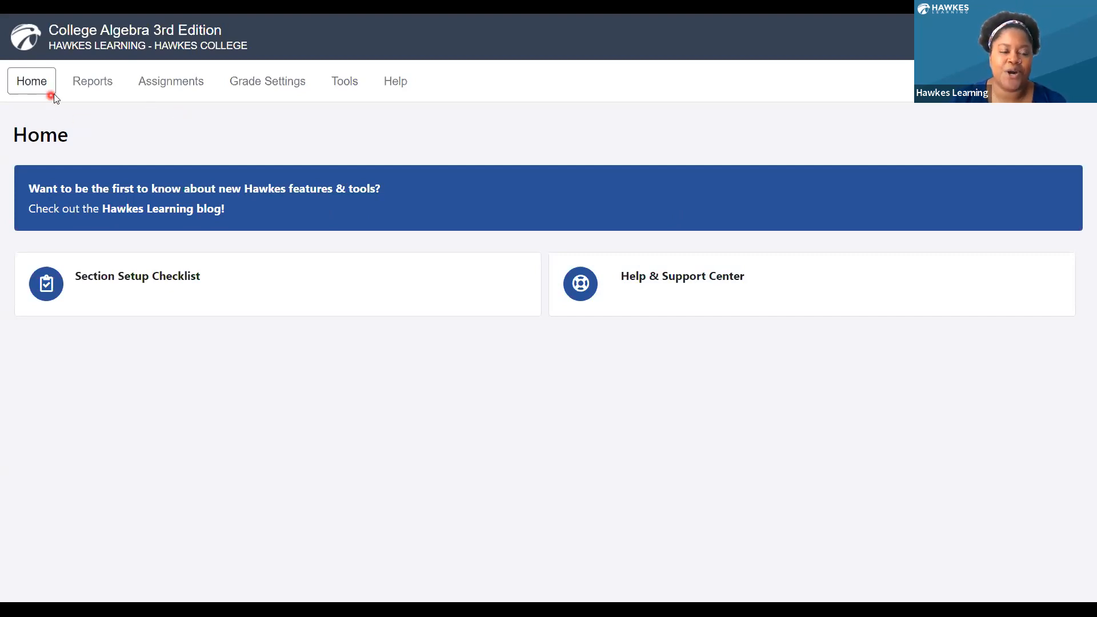
Open lesson 1.1 Real Numbers for editing from the curriculum of section MAT 101 - 1
left_click(170, 84)
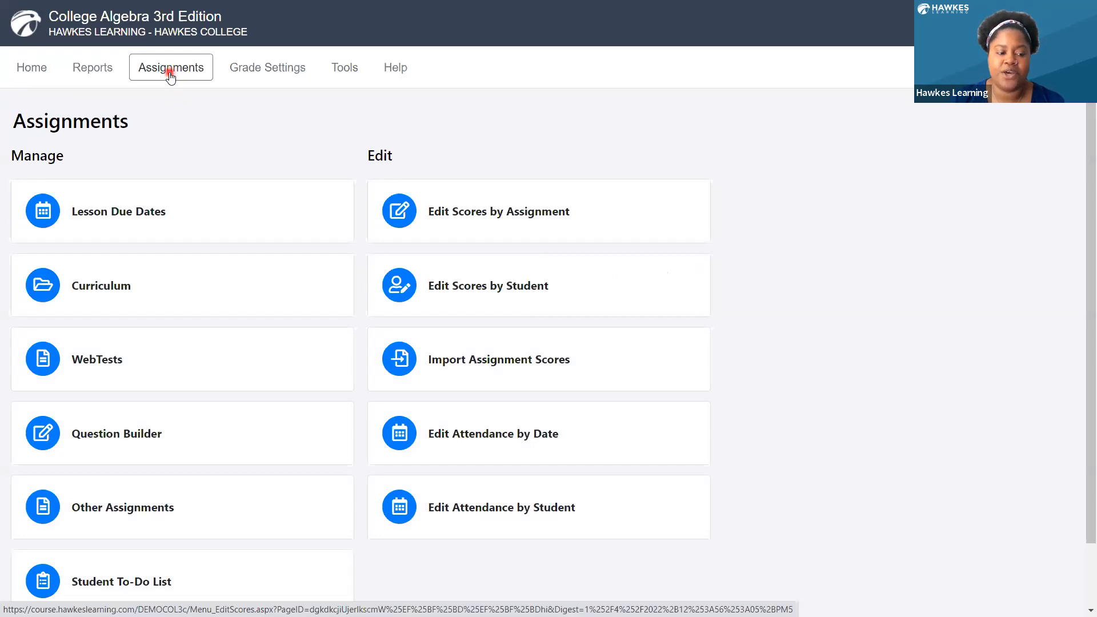
left_click(141, 286)
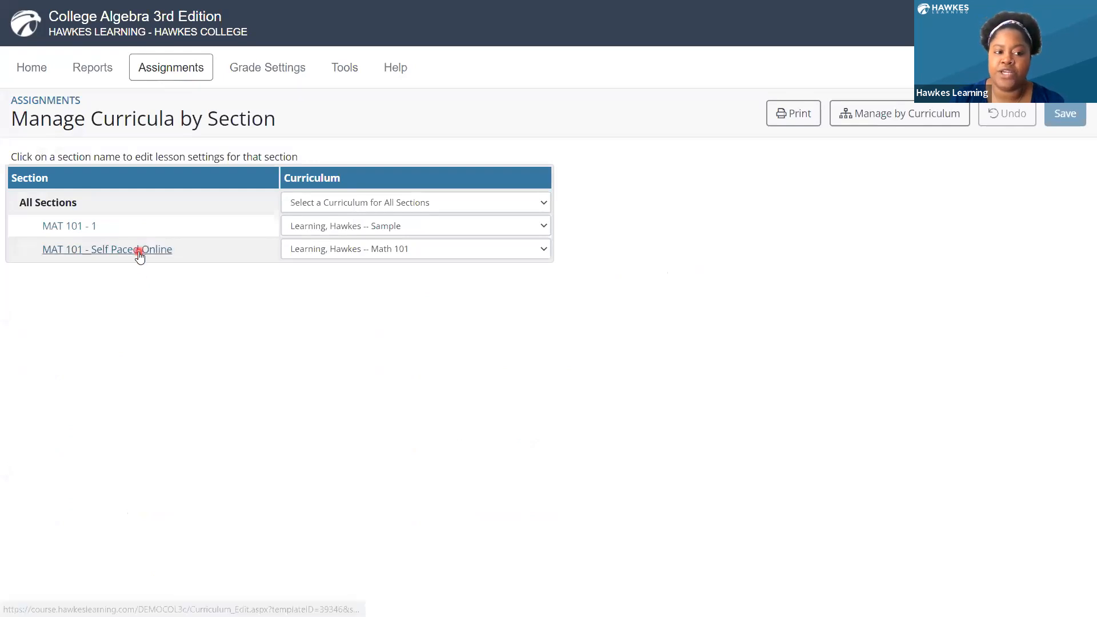
left_click(86, 229)
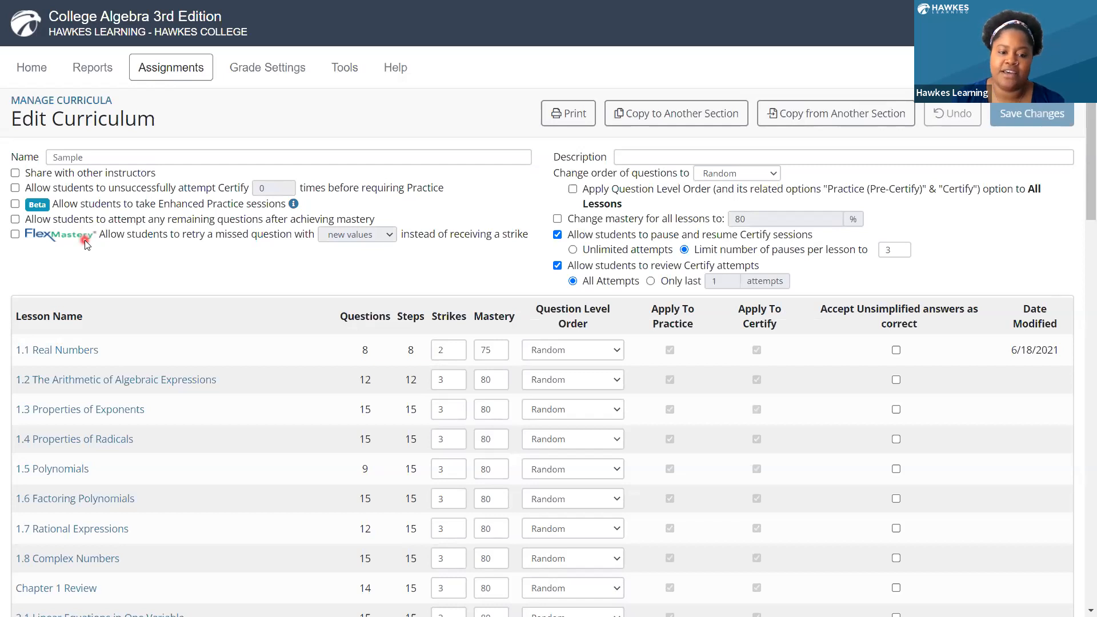
scroll(86, 243, "down", 1)
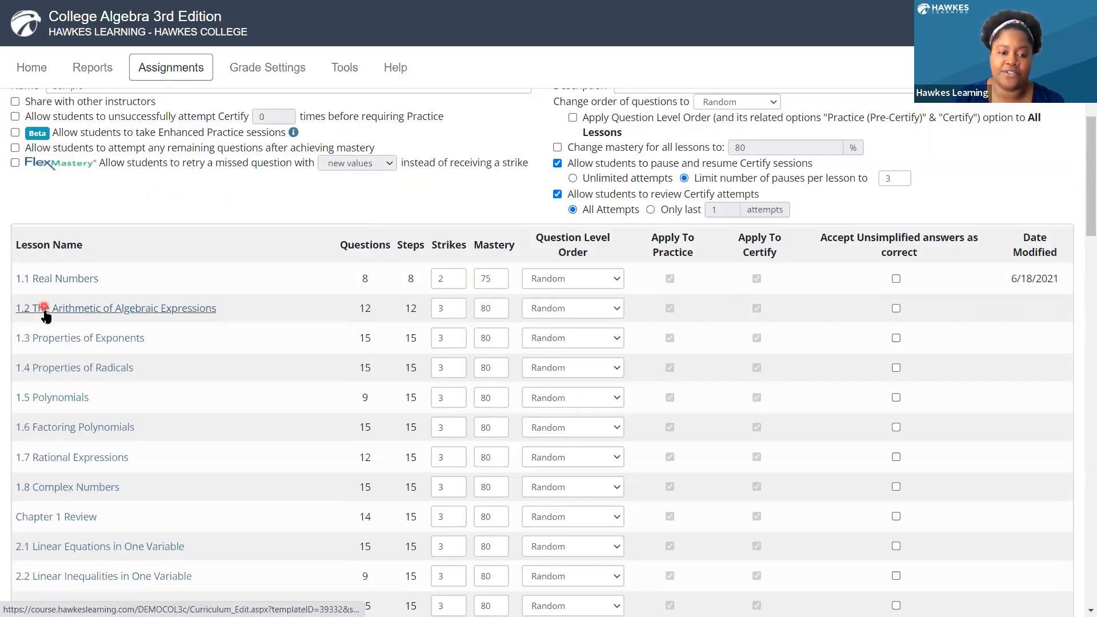
left_click(61, 280)
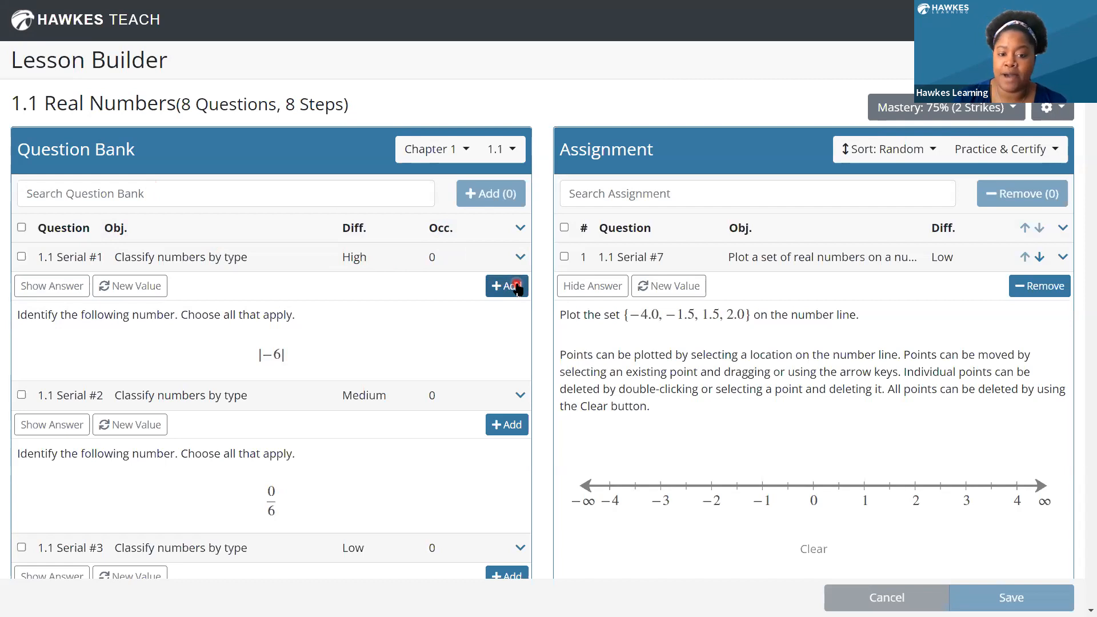
Add questions 1.1 Serial #2 and 1.1 Serial #1 from the question bank to the assignment
left_click(21, 257)
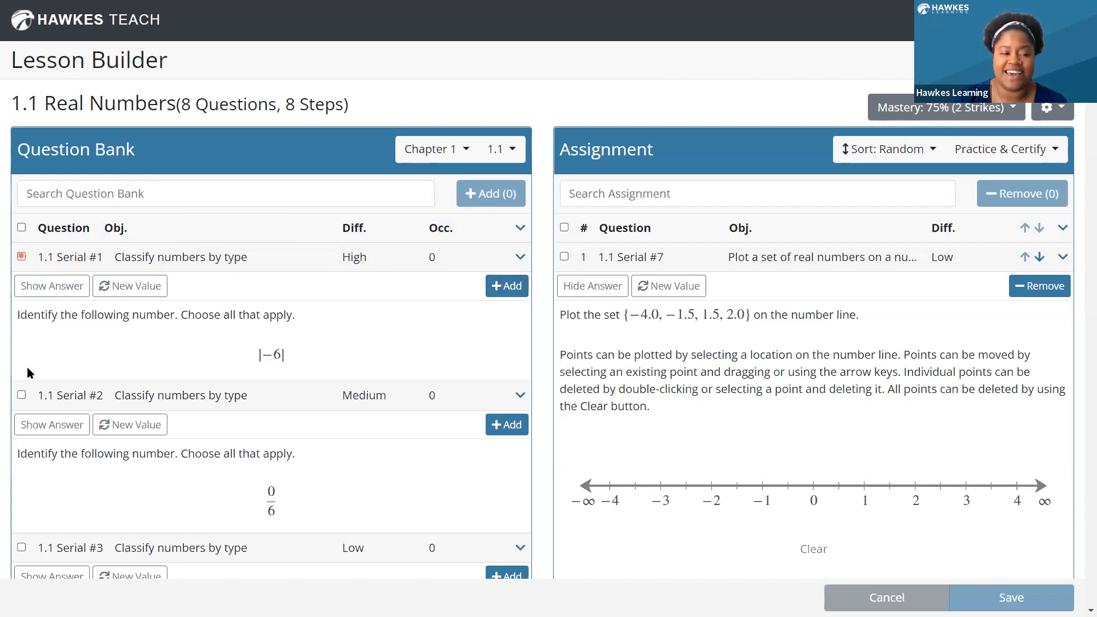
left_click(22, 395)
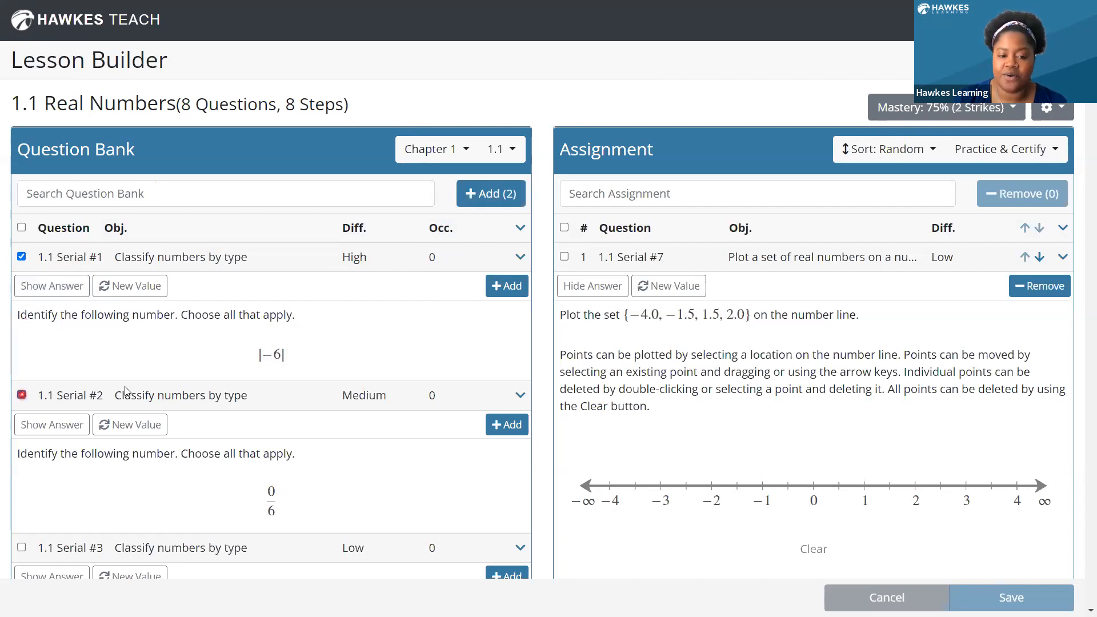
left_click(498, 428)
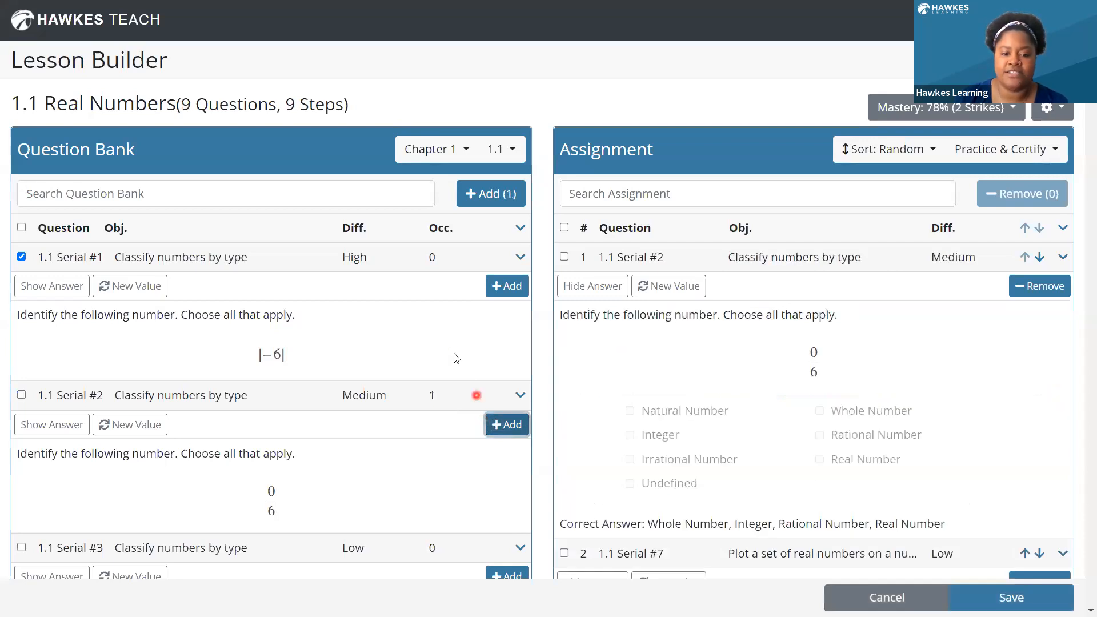
left_click(80, 284)
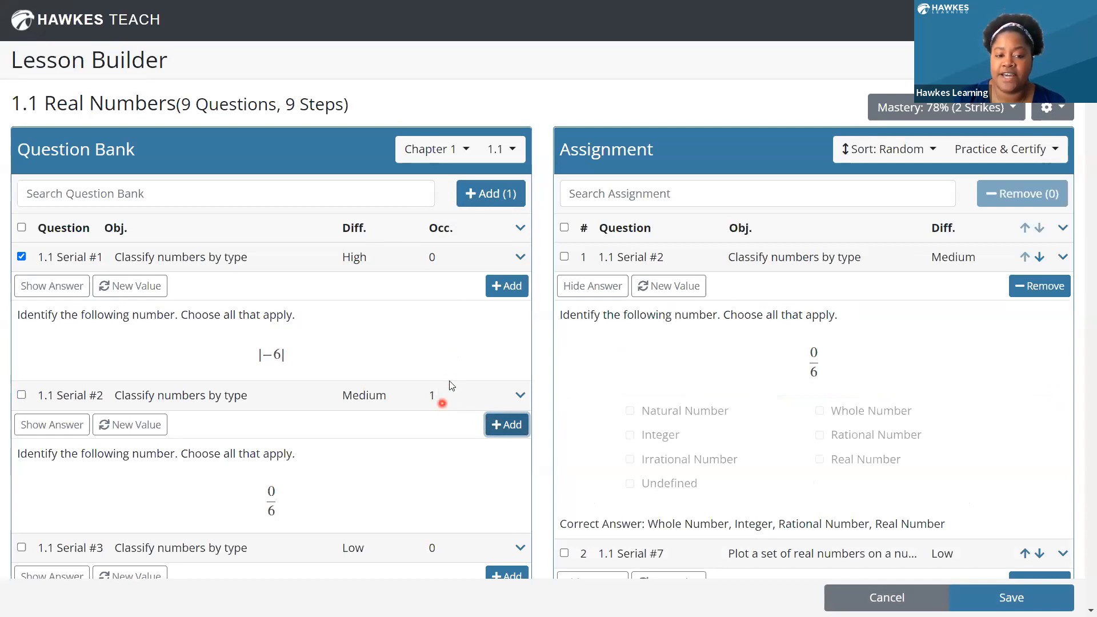
left_click(496, 196)
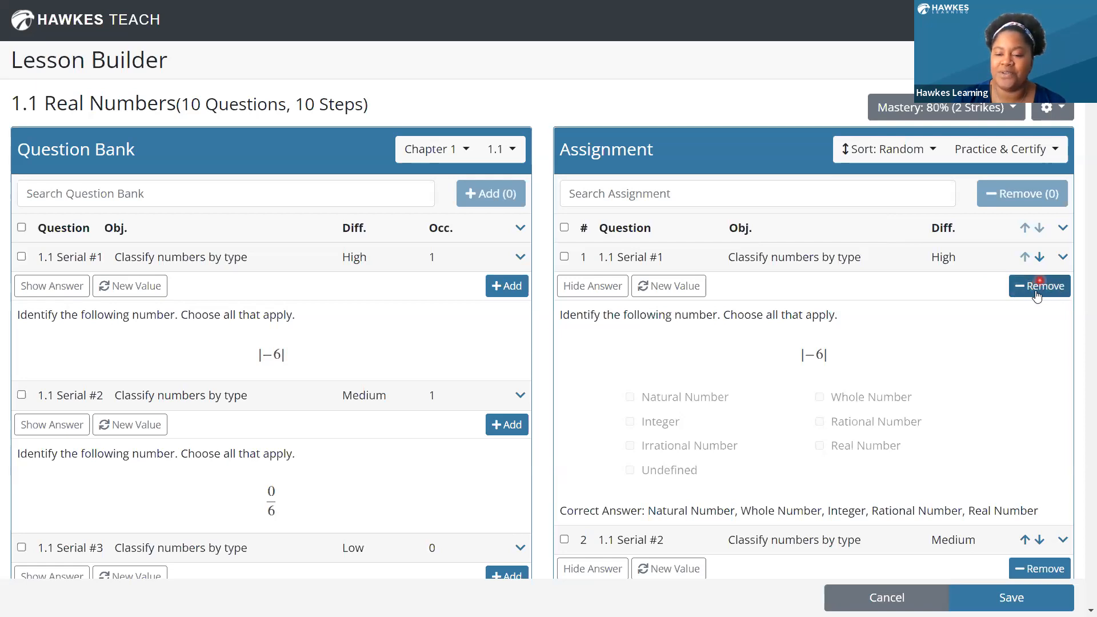
Remove questions 1.1 Serial #1 and 1.1 Serial #2 together from the assignment
left_click(565, 256)
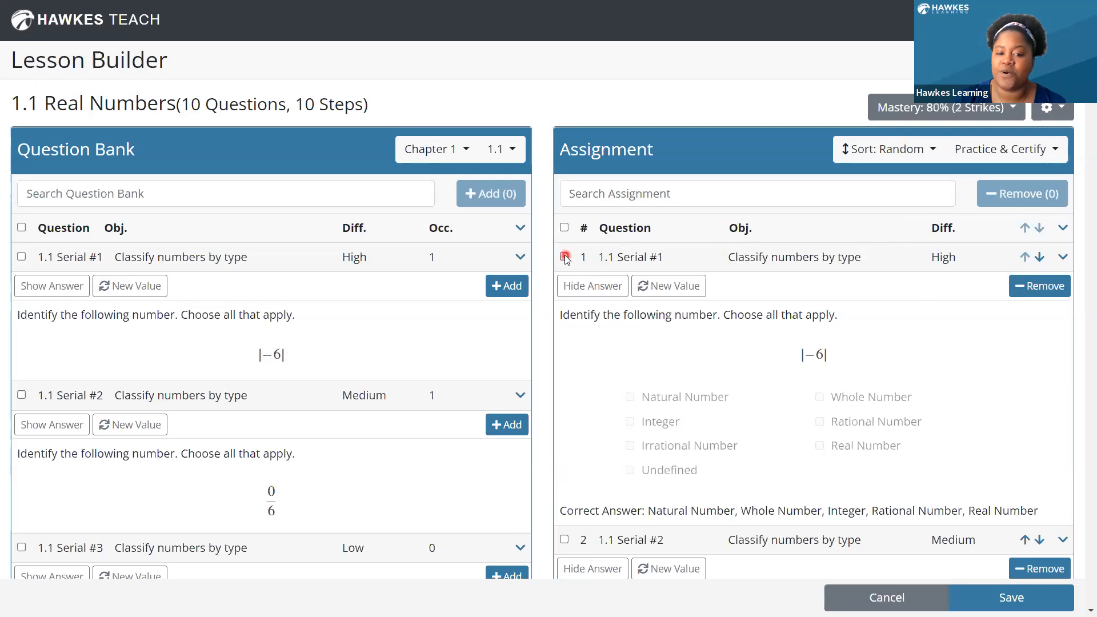
left_click(564, 539)
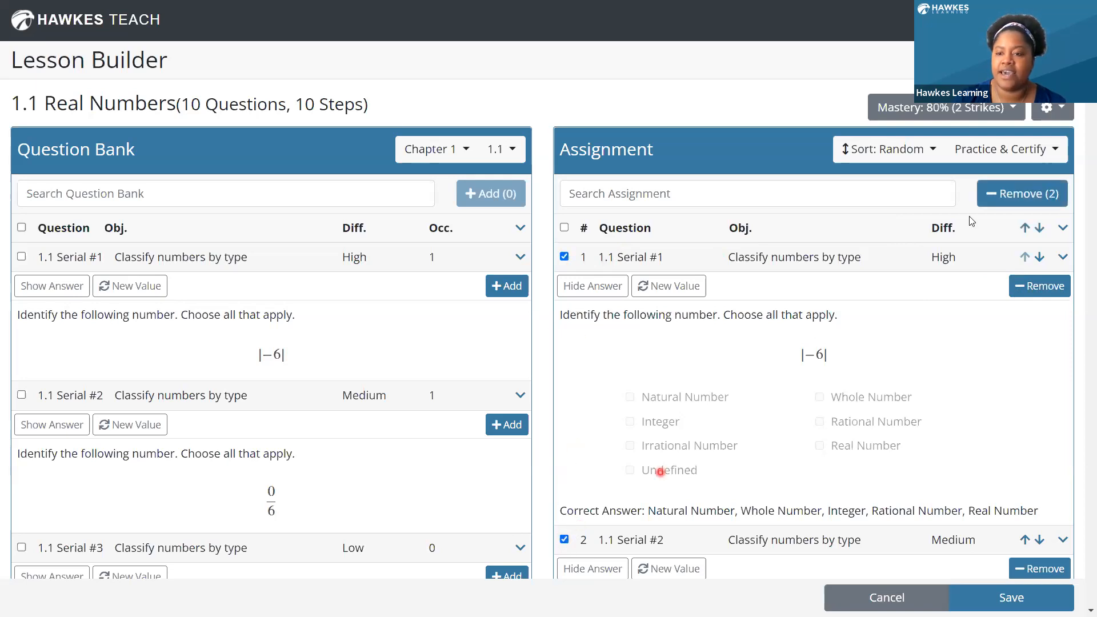
left_click(997, 196)
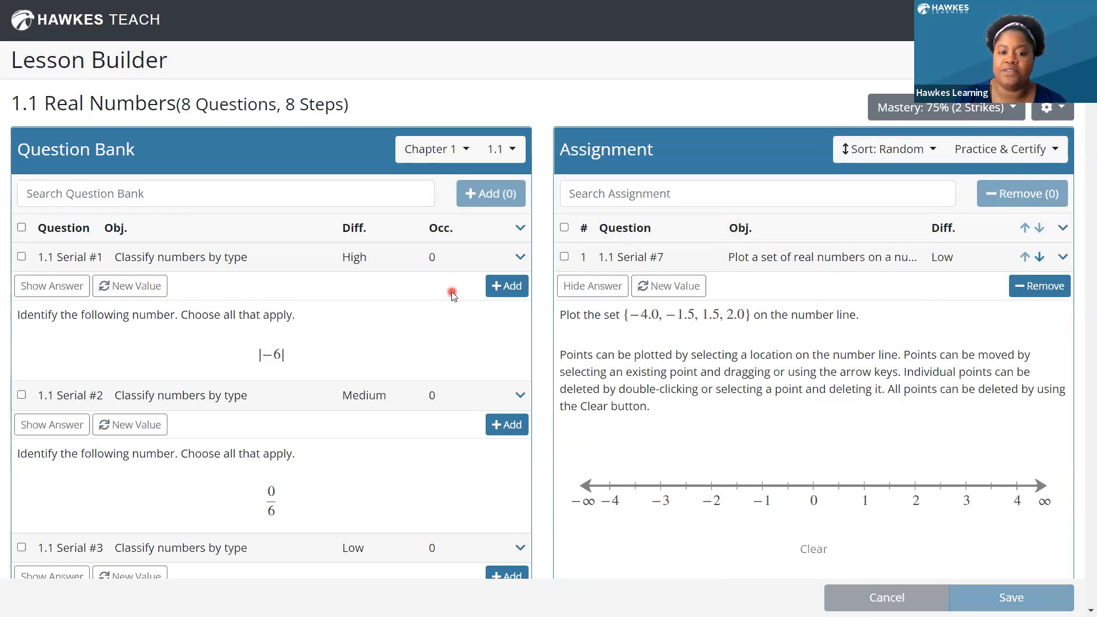
Collapse all question previews in both lists and switch the question bank to lesson 1.2 The Arithmetic of Algebraic Expressions
left_click(520, 229)
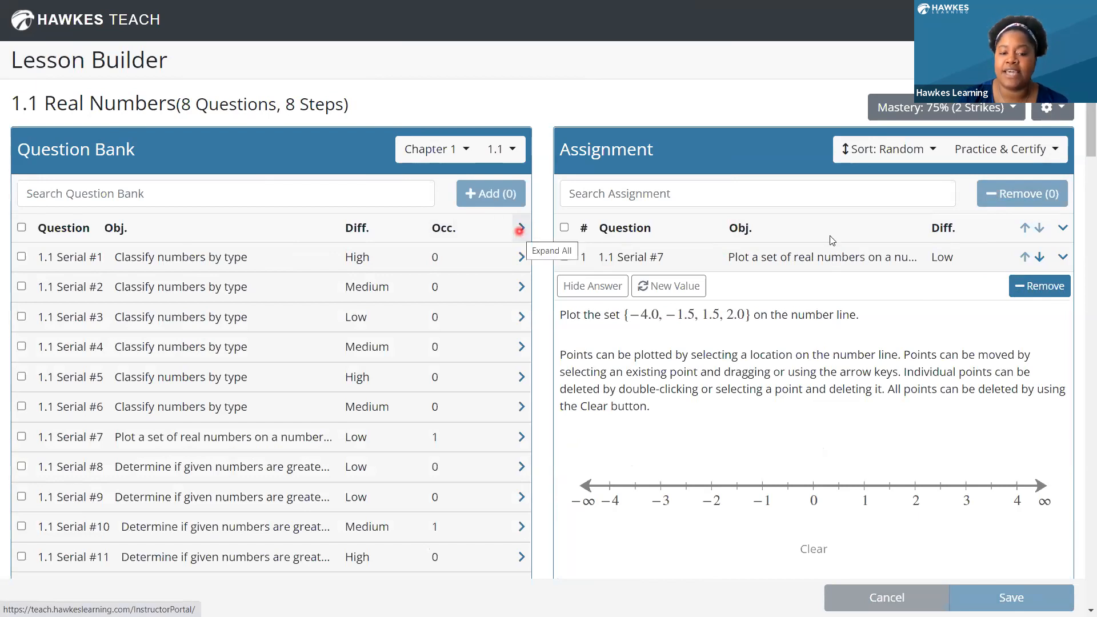
left_click(1062, 229)
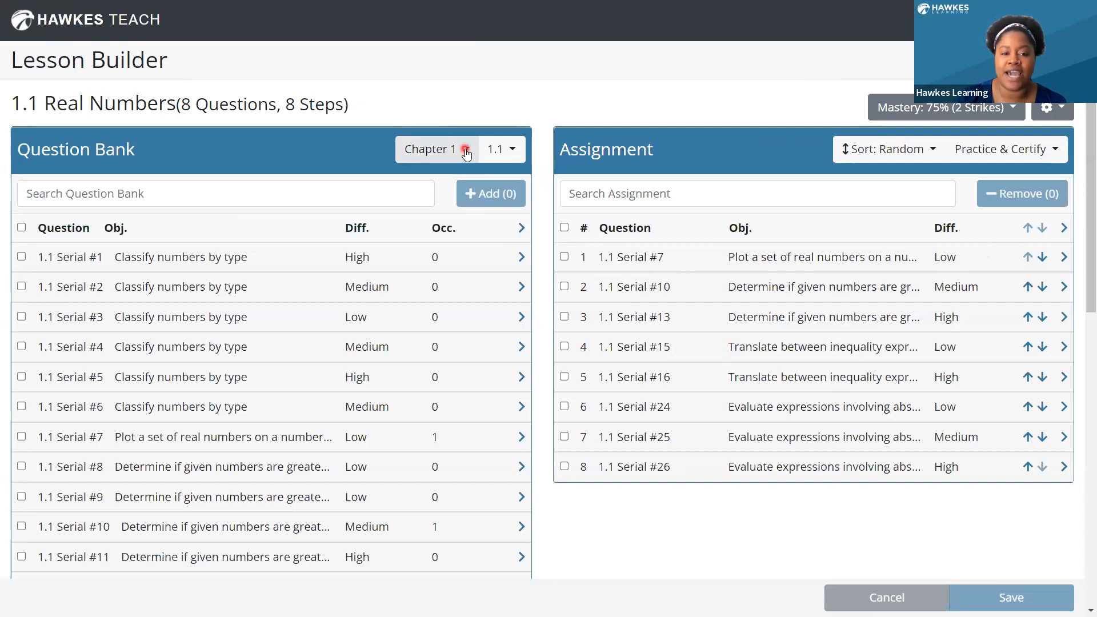
left_click(467, 153)
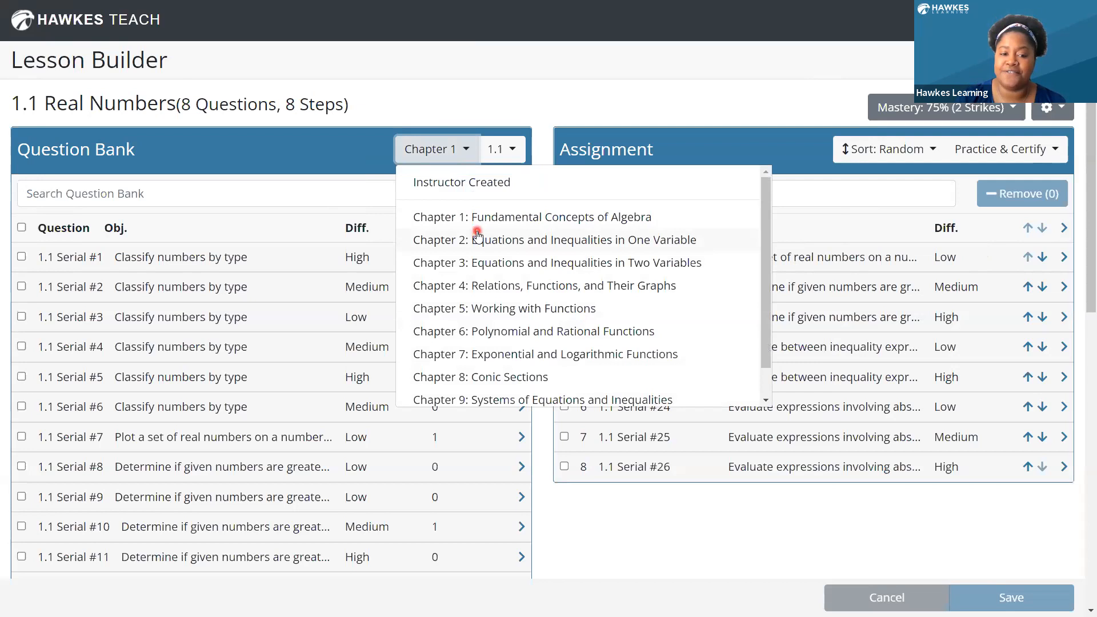
left_click(515, 161)
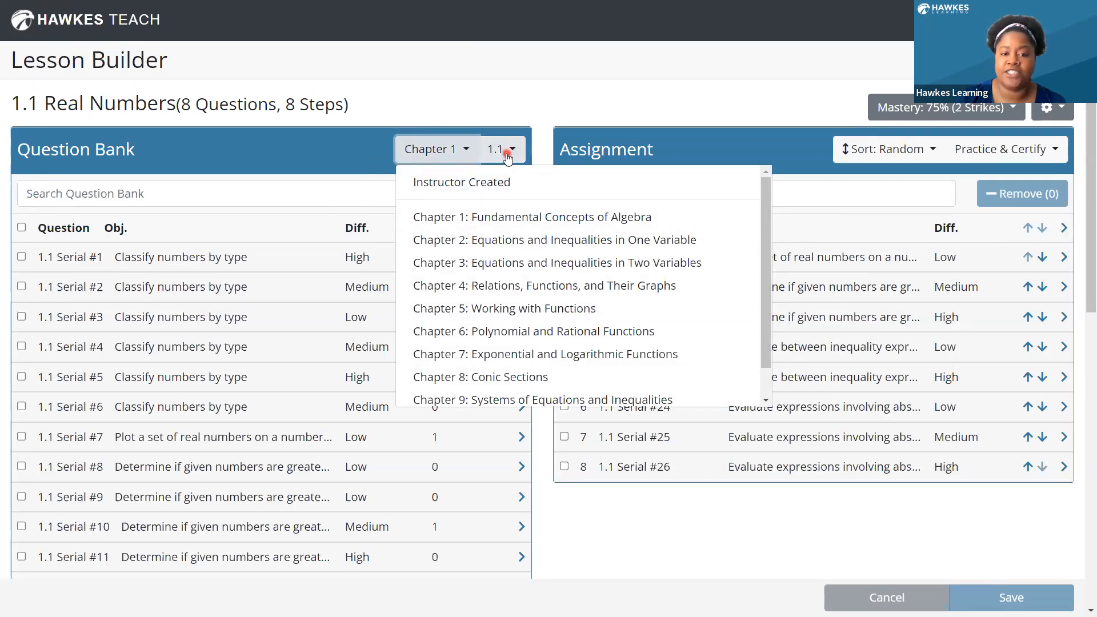
left_click(514, 152)
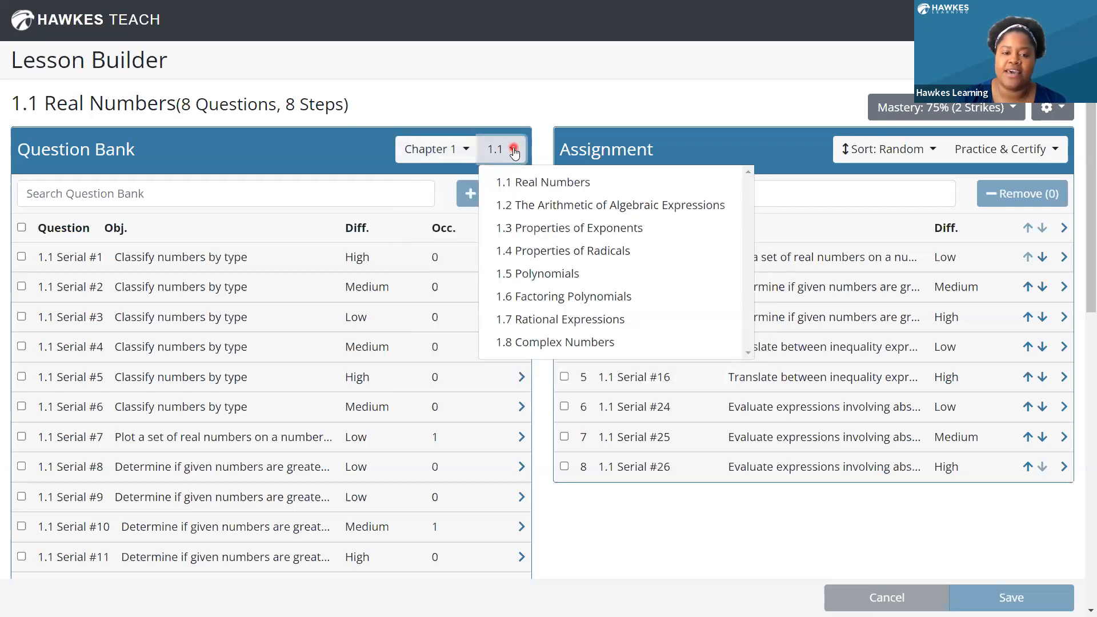
left_click(532, 205)
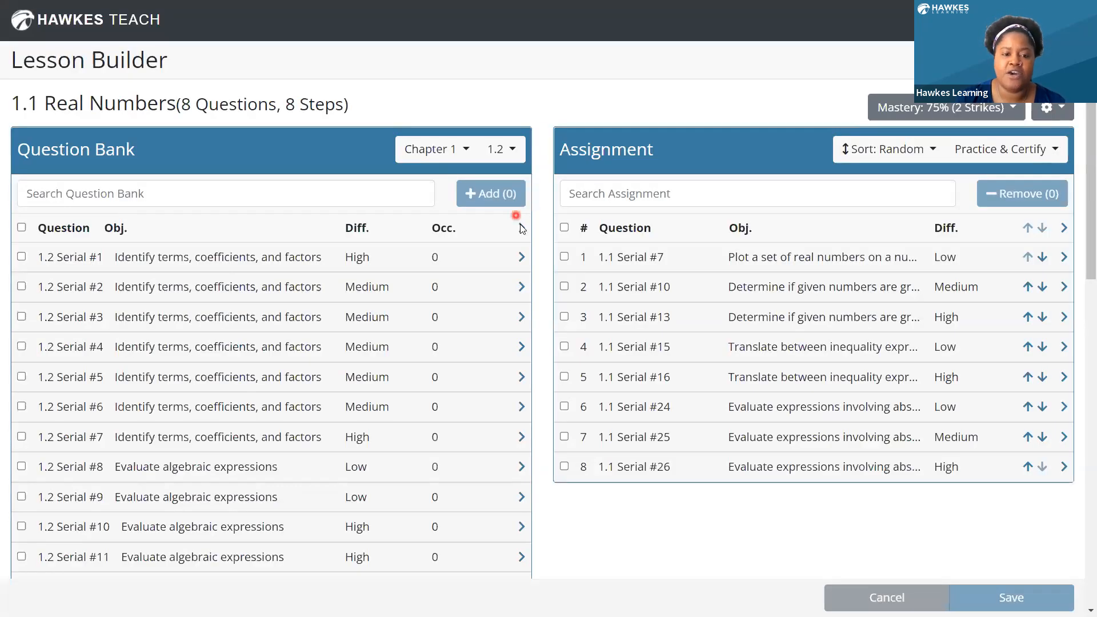
Expand the question bank previews and add questions 1.2 Serial #1 and 1.2 Serial #2 to the assignment
left_click(523, 229)
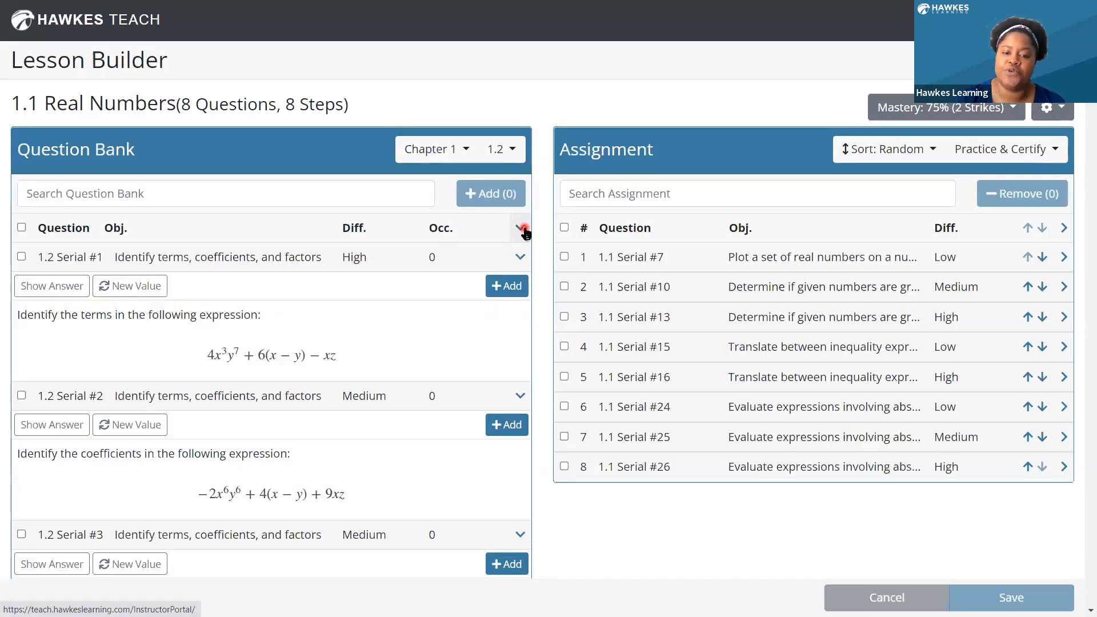
left_click(22, 257)
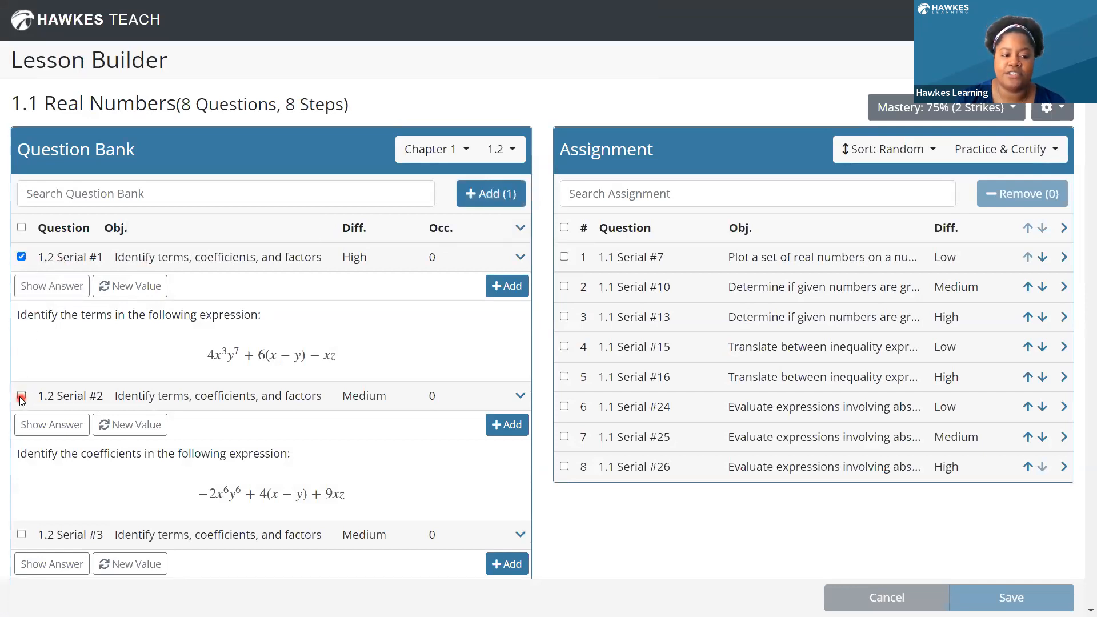
left_click(21, 396)
left_click(495, 200)
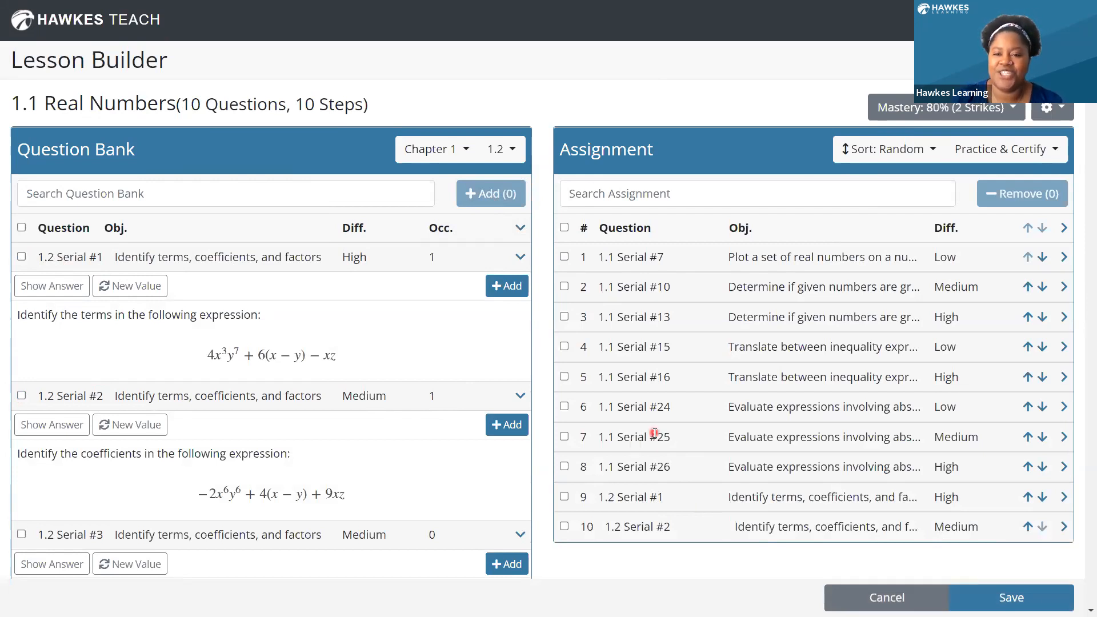
Set the assignment's question order to Low To High and apply it to Practice Only
left_click(884, 153)
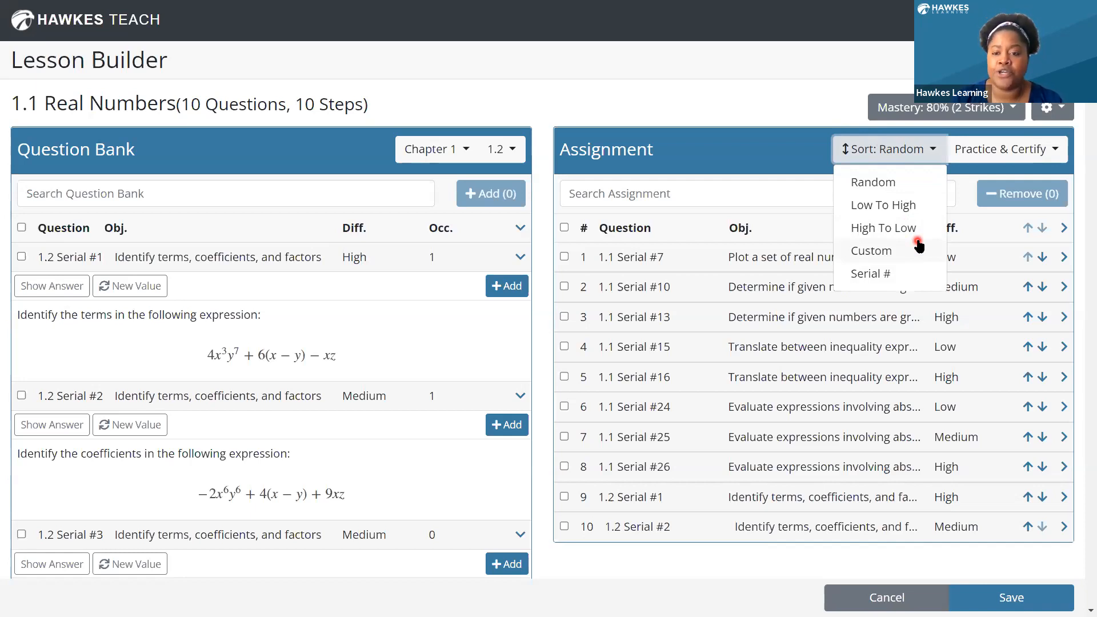
left_click(923, 201)
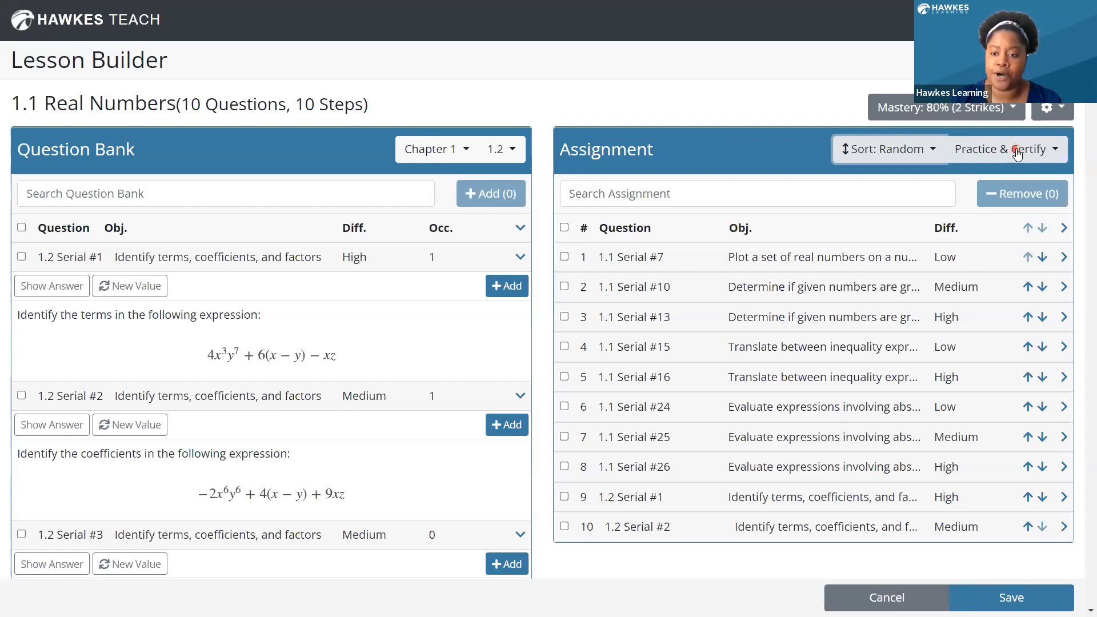
left_click(1016, 152)
left_click(1017, 152)
left_click(1018, 152)
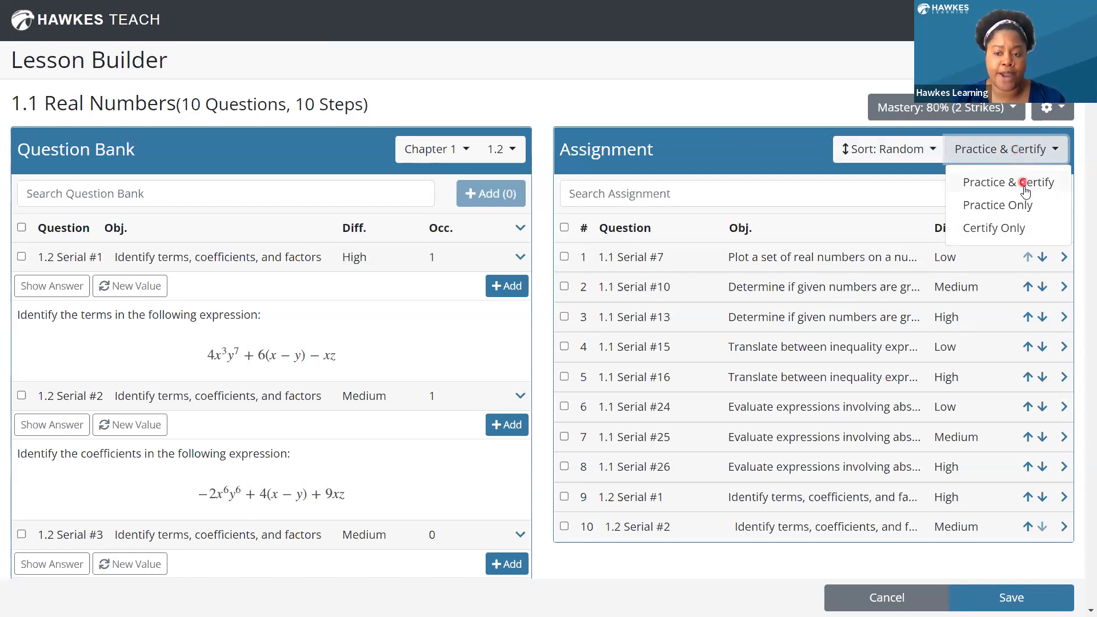
left_click(934, 153)
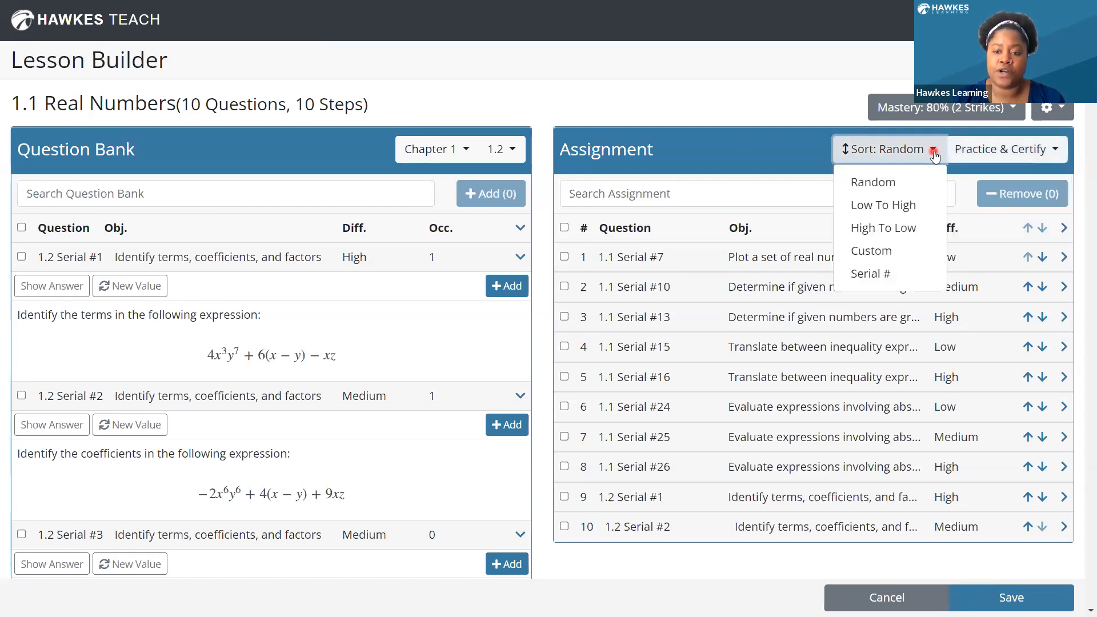
left_click(913, 208)
left_click(1024, 152)
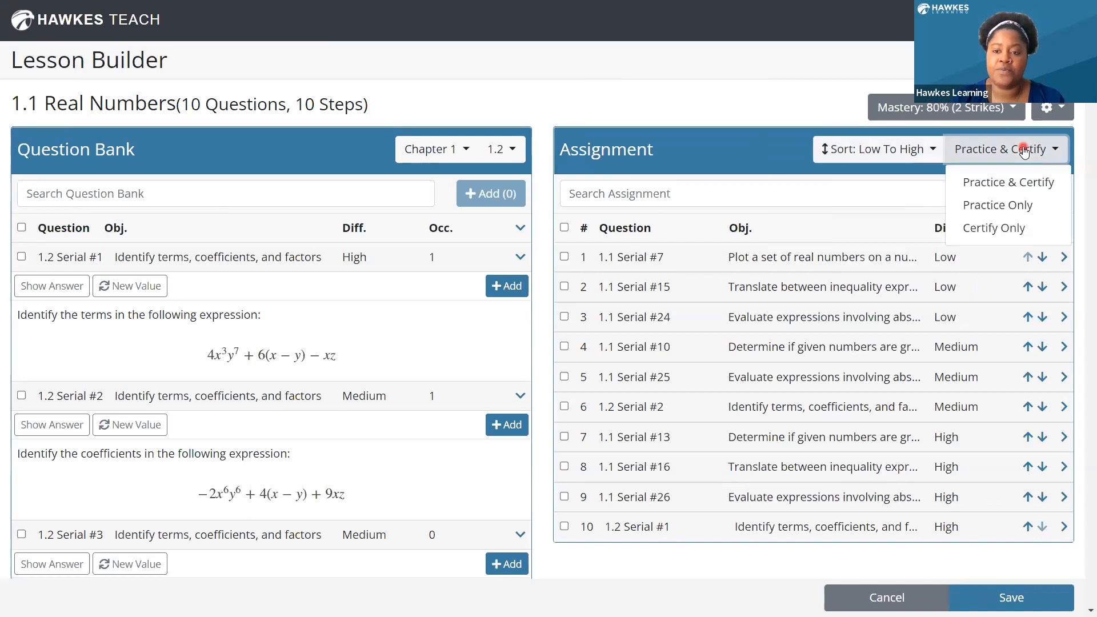
left_click(1022, 205)
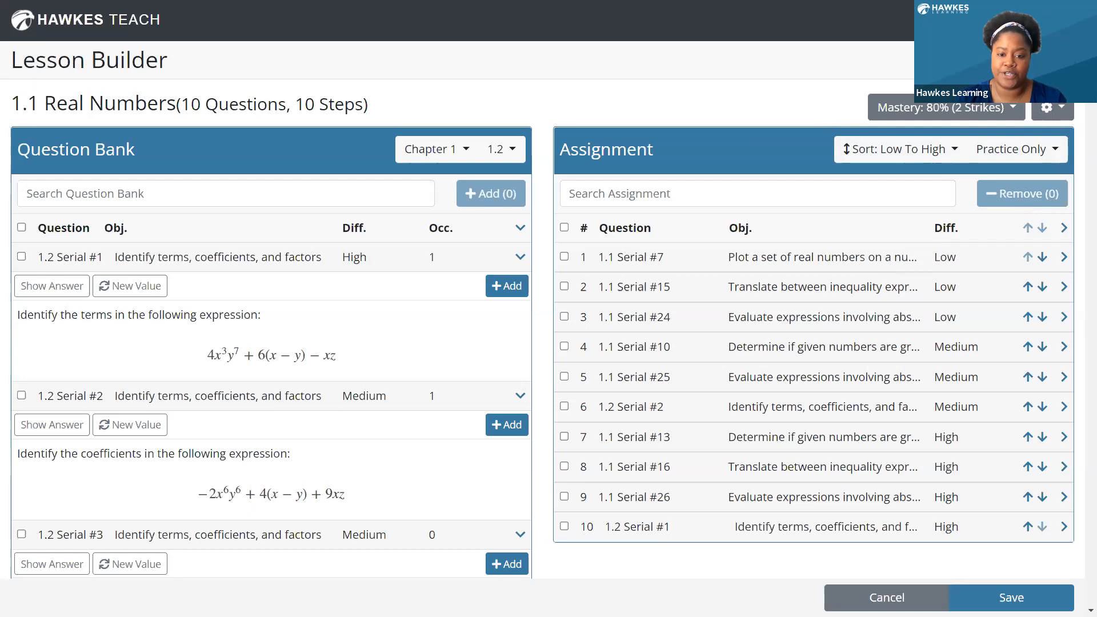
Review the available mastery percentages and strike options for the lesson, keeping the current selection
left_click(963, 118)
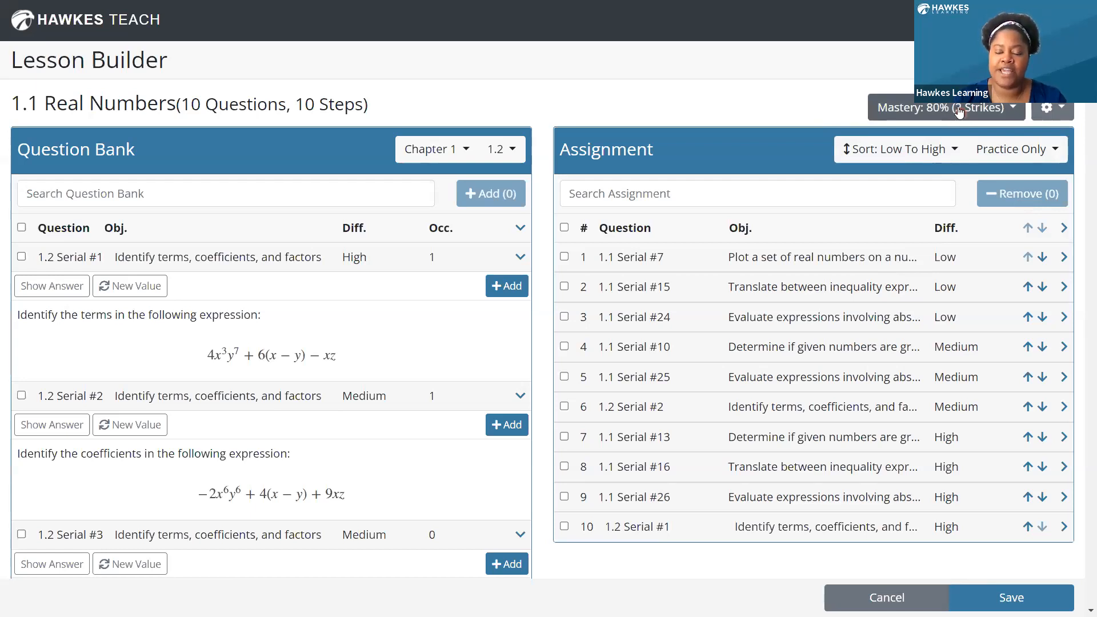
left_click(960, 112)
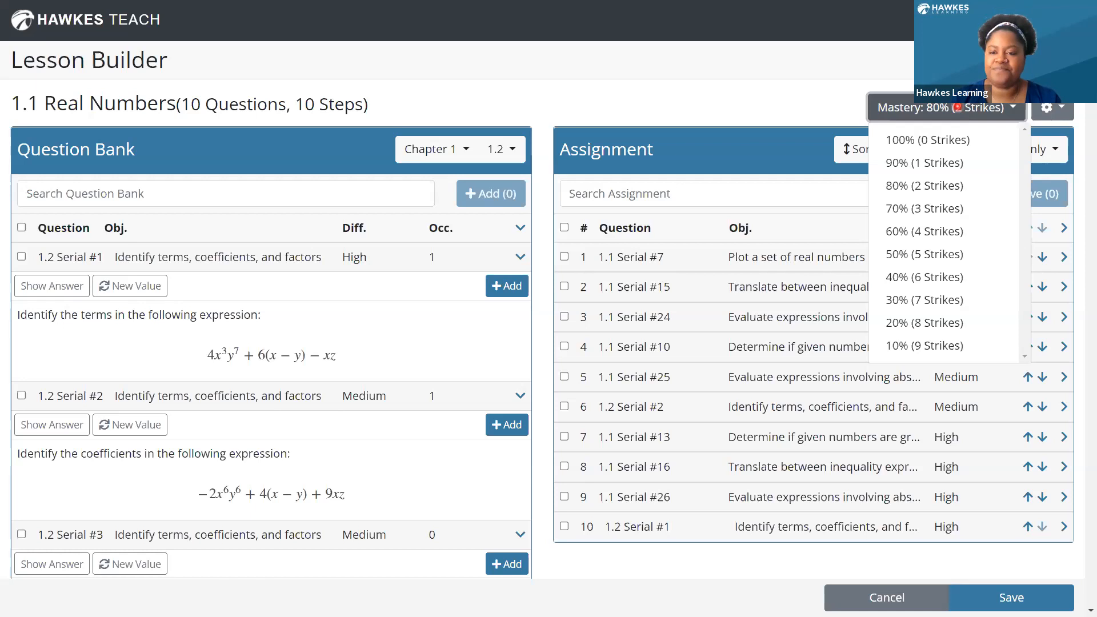
left_click(1060, 109)
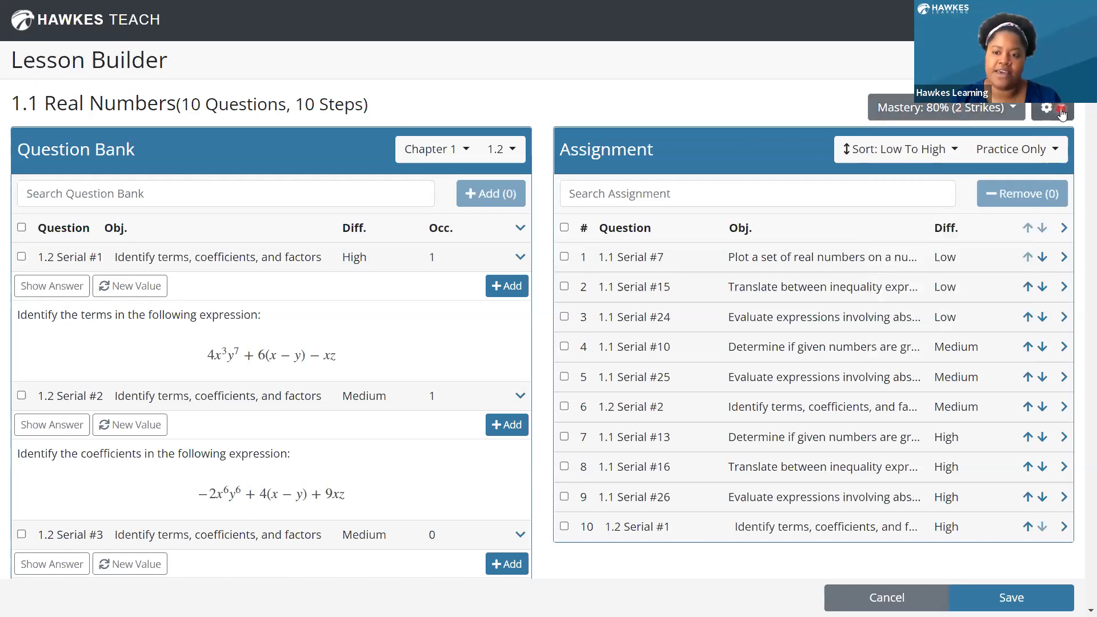
View the assignment's question summary by difficulty and close it
left_click(1060, 110)
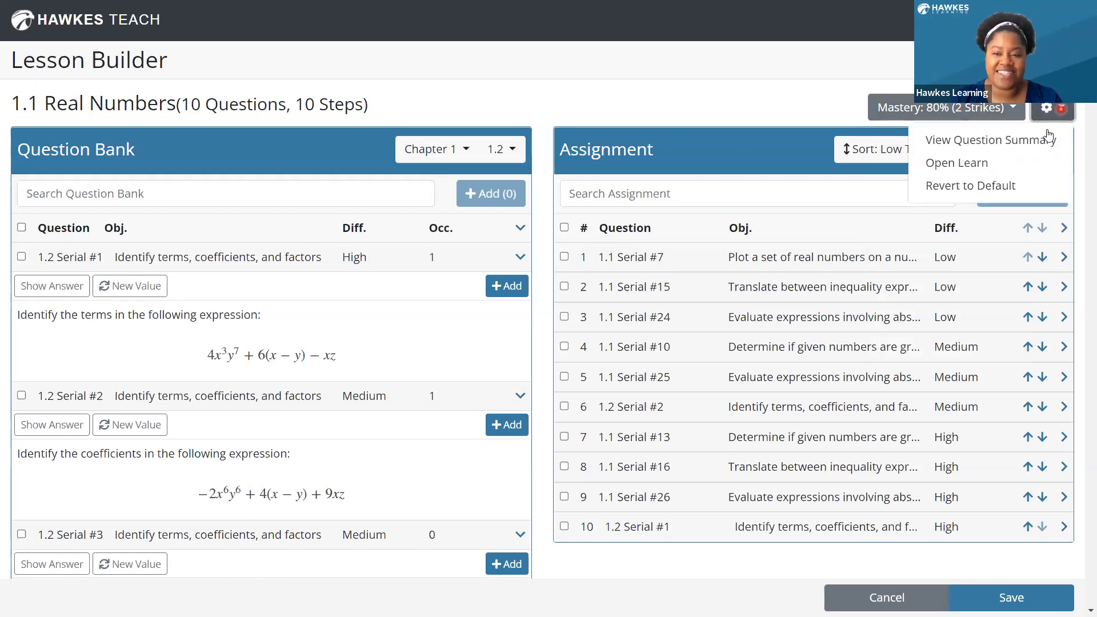
left_click(1032, 141)
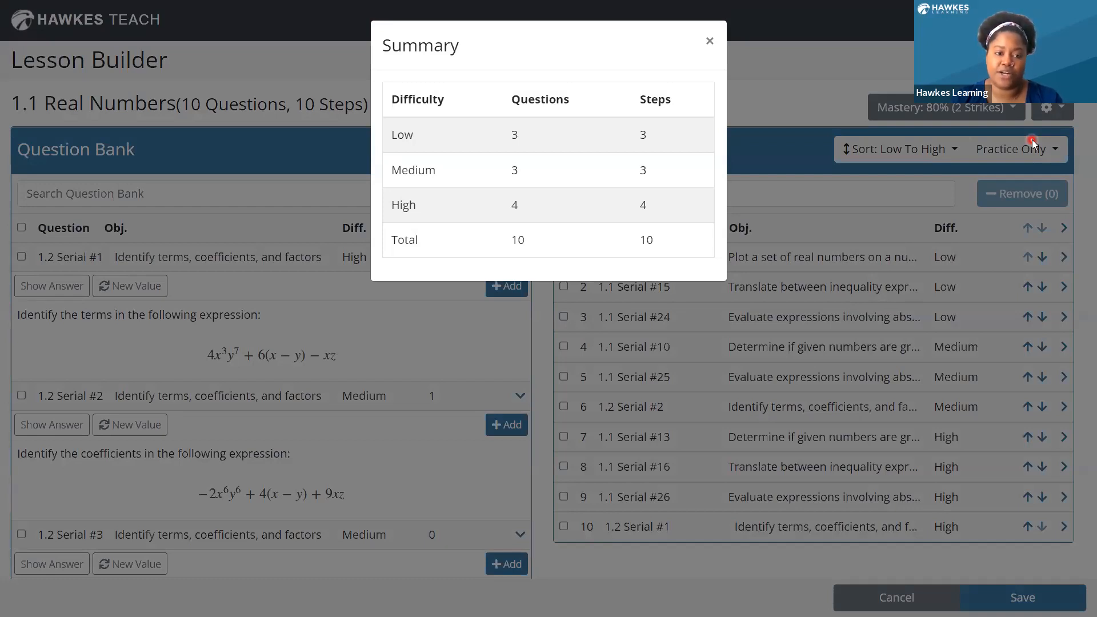
left_click(711, 41)
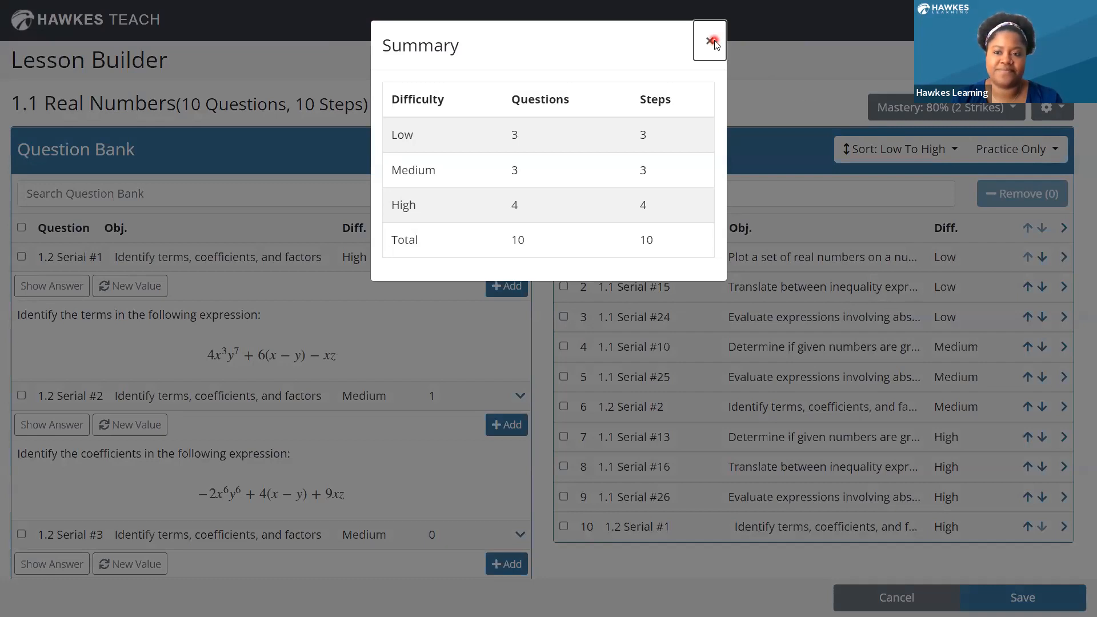
left_click(712, 41)
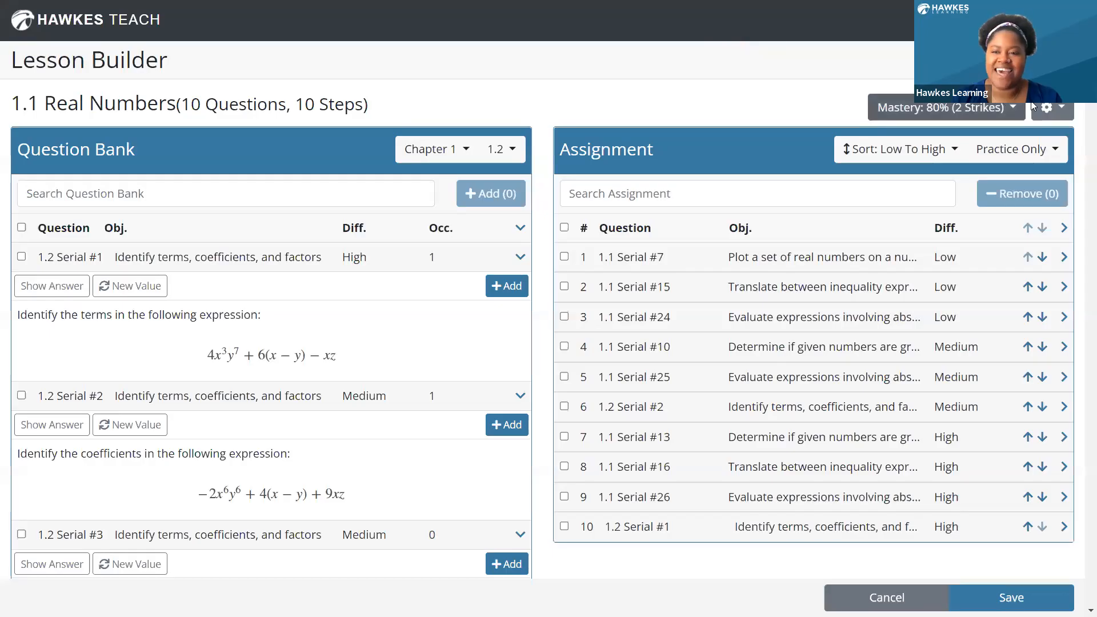
Open the Learn content of lesson 1.1 Real Numbers, review its editable objectives page, and return to the Lesson Builder
left_click(1060, 110)
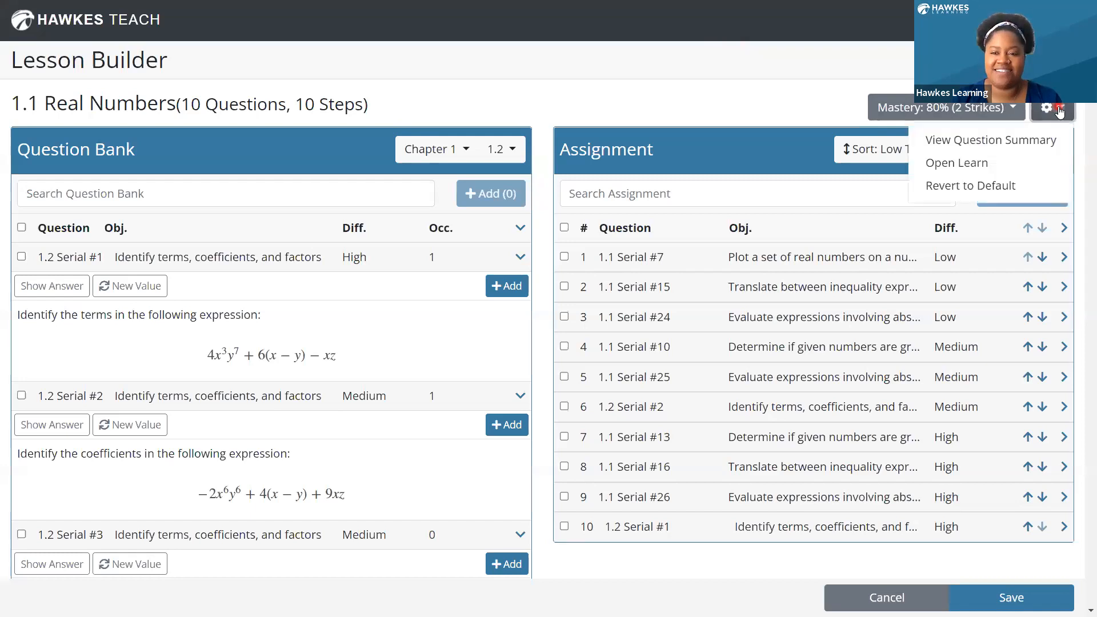
left_click(961, 164)
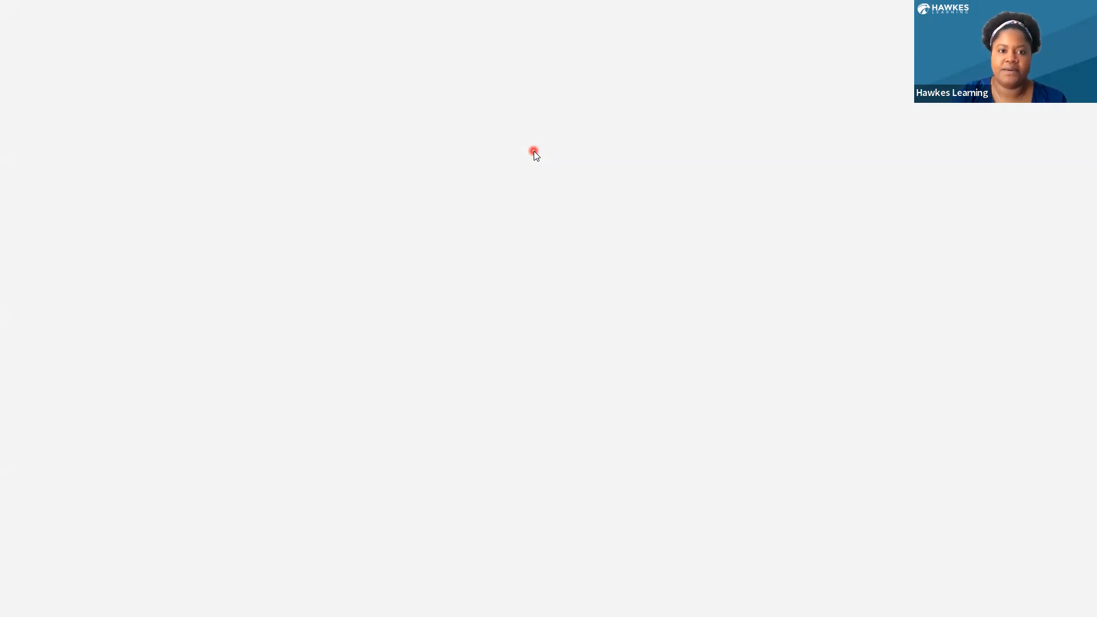
key("F11")
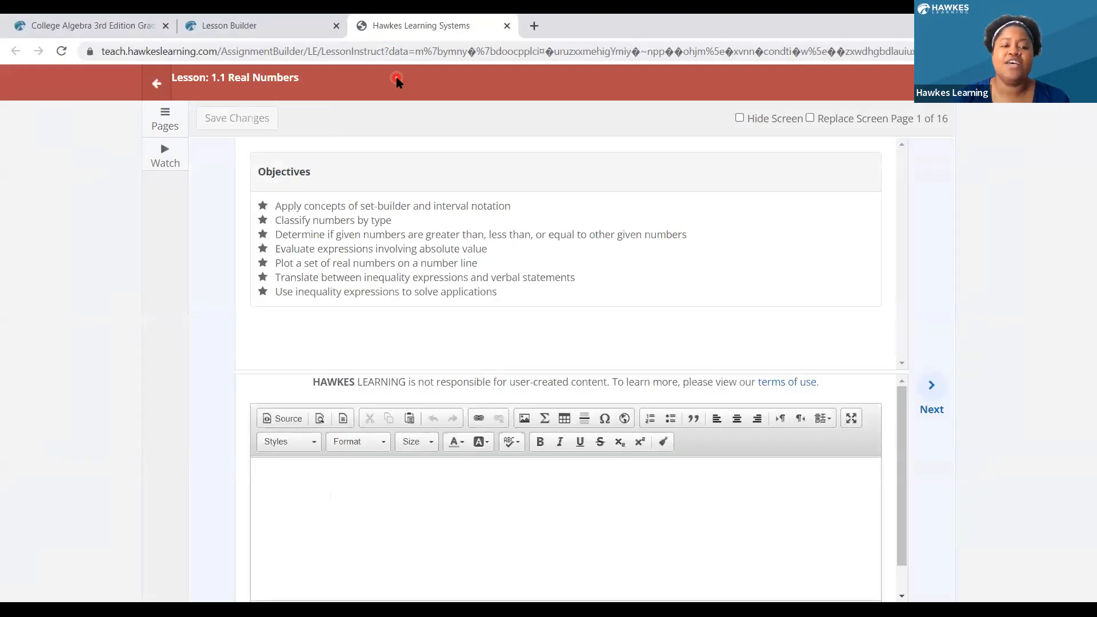
key("F11")
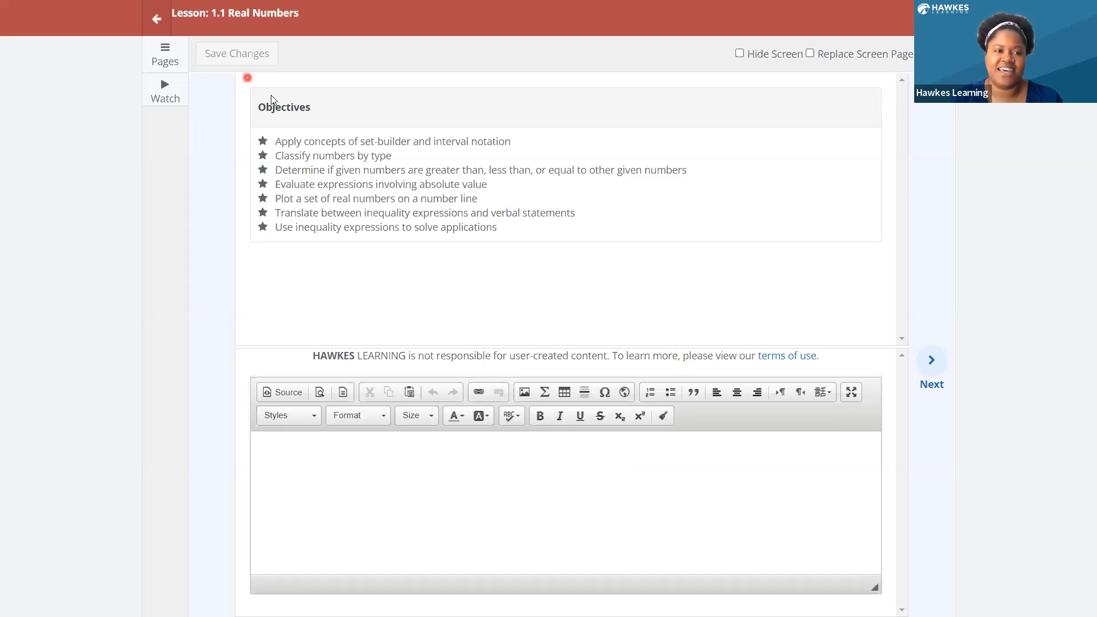
left_click(158, 22)
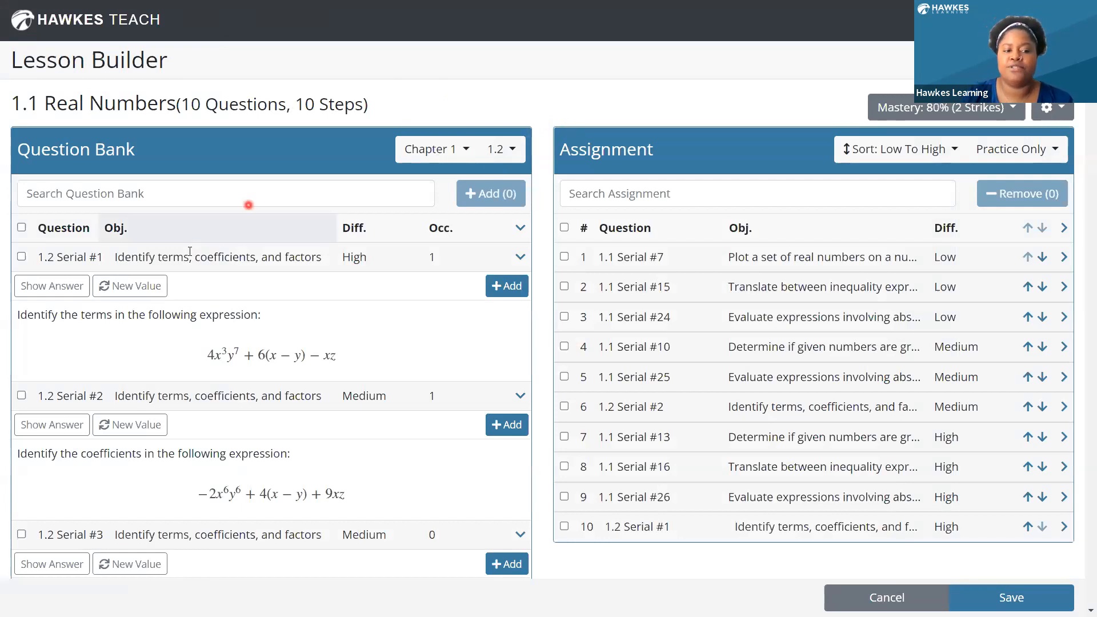
Generate new values twice for question 1.2 Serial #3 in the question bank and show its answer
scroll(160, 274, "down", 1)
scroll(157, 273, "down", 3)
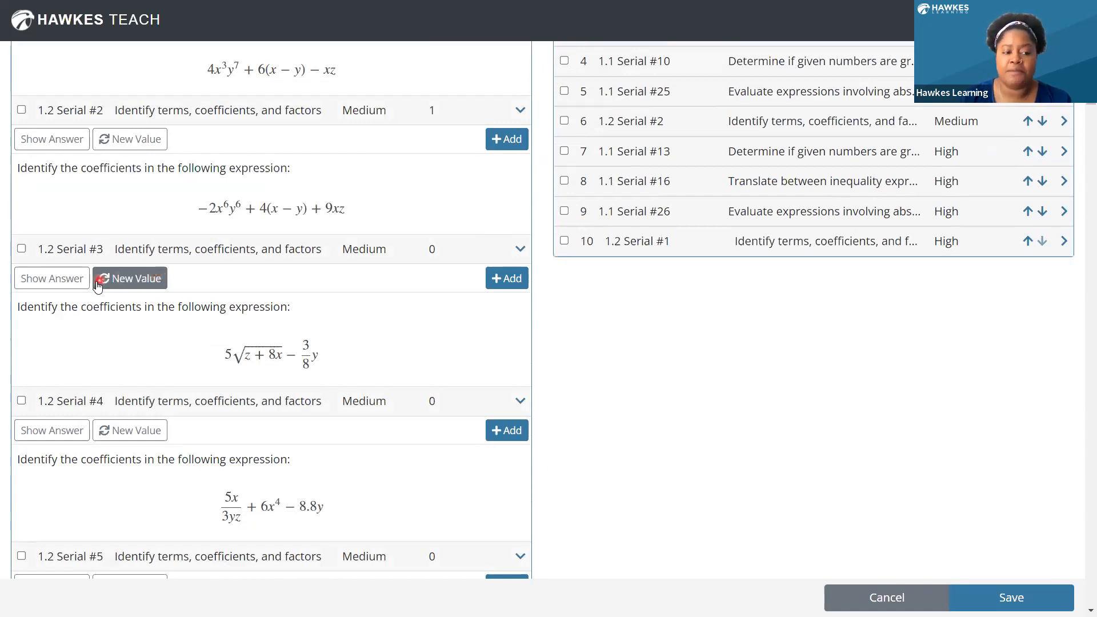
left_click(135, 279)
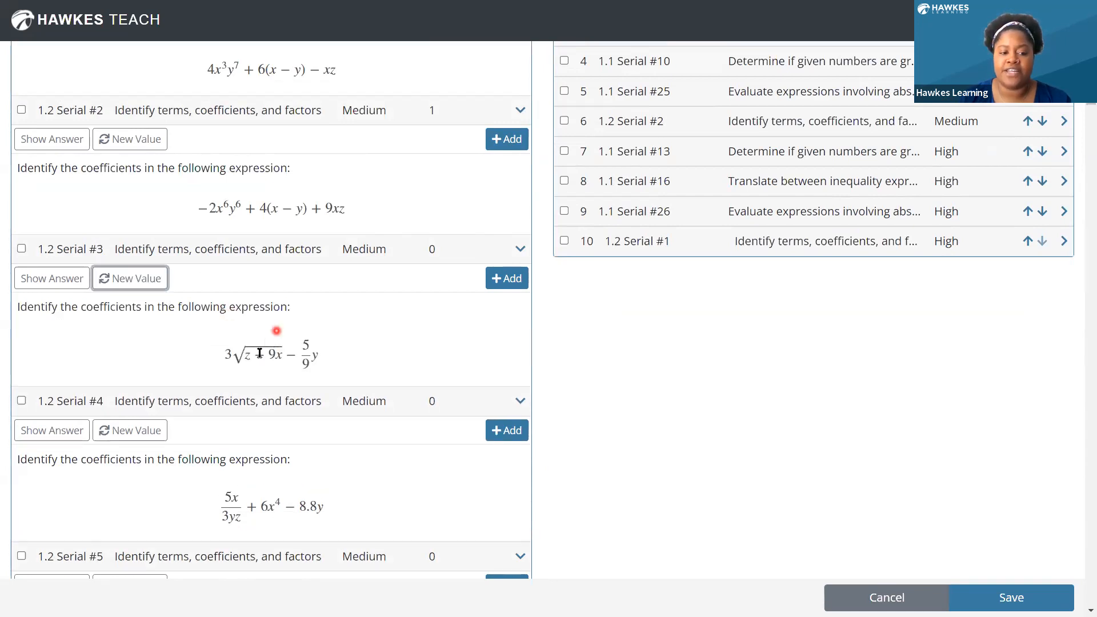
left_click(159, 289)
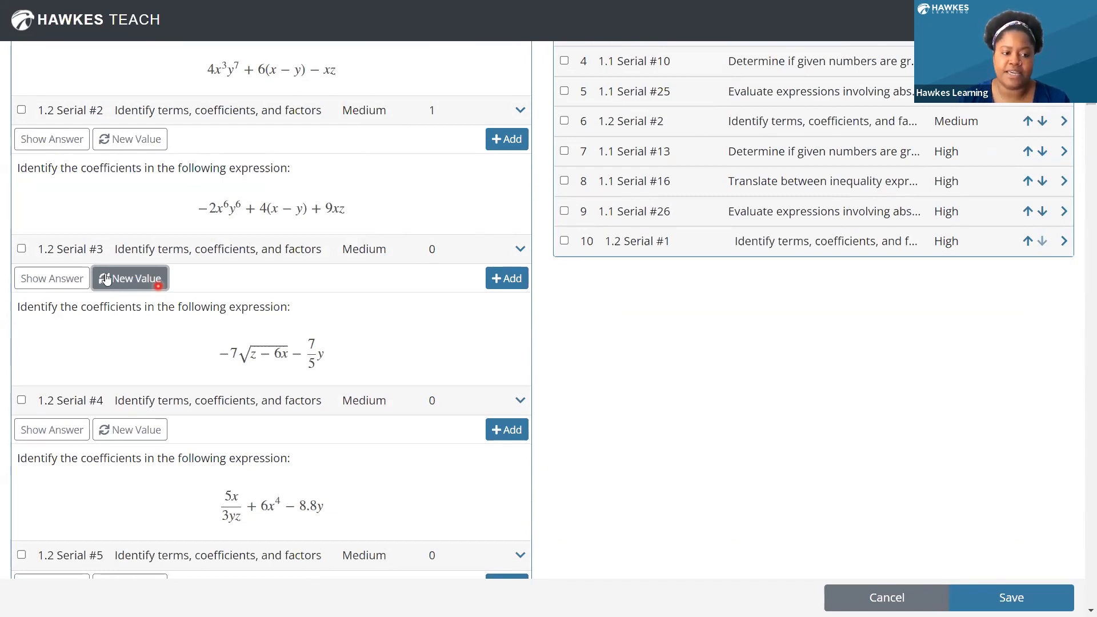
left_click(64, 281)
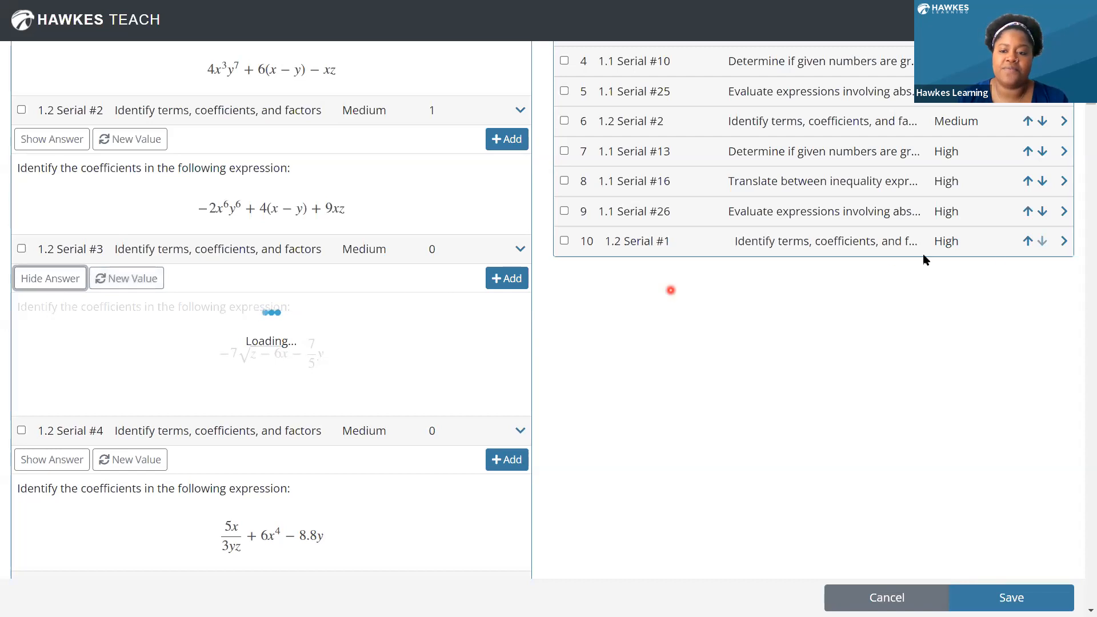
Expand assignment question 10, 1.2 Serial #1, and generate new values to preview its expression and correct answer
scroll(1033, 265, "up", 1)
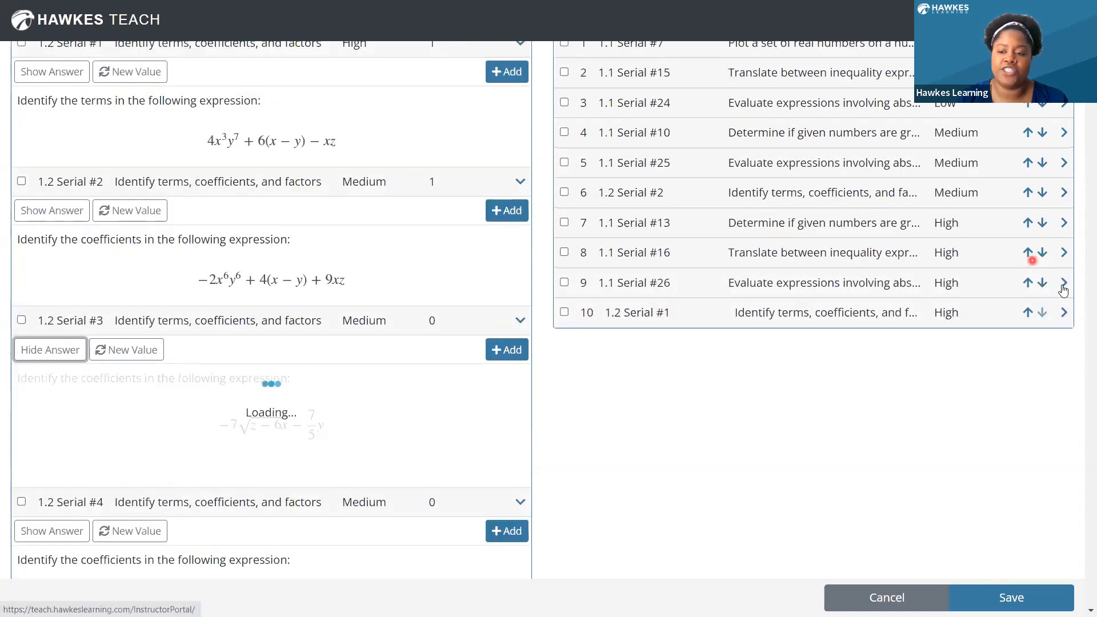
left_click(1064, 312)
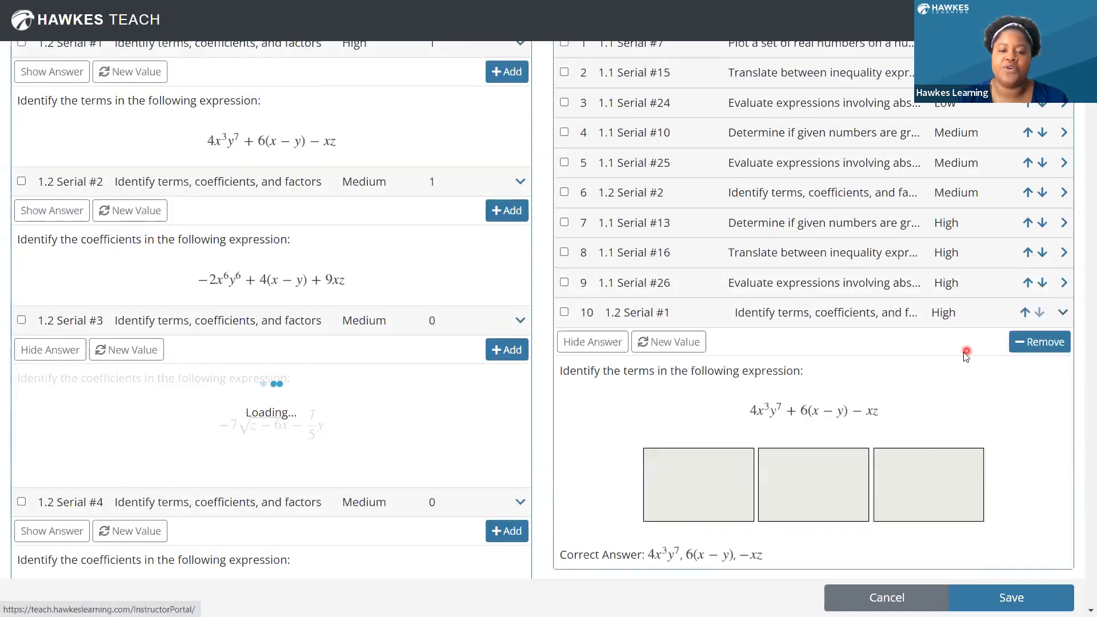
scroll(943, 343, "down", 1)
left_click(685, 274)
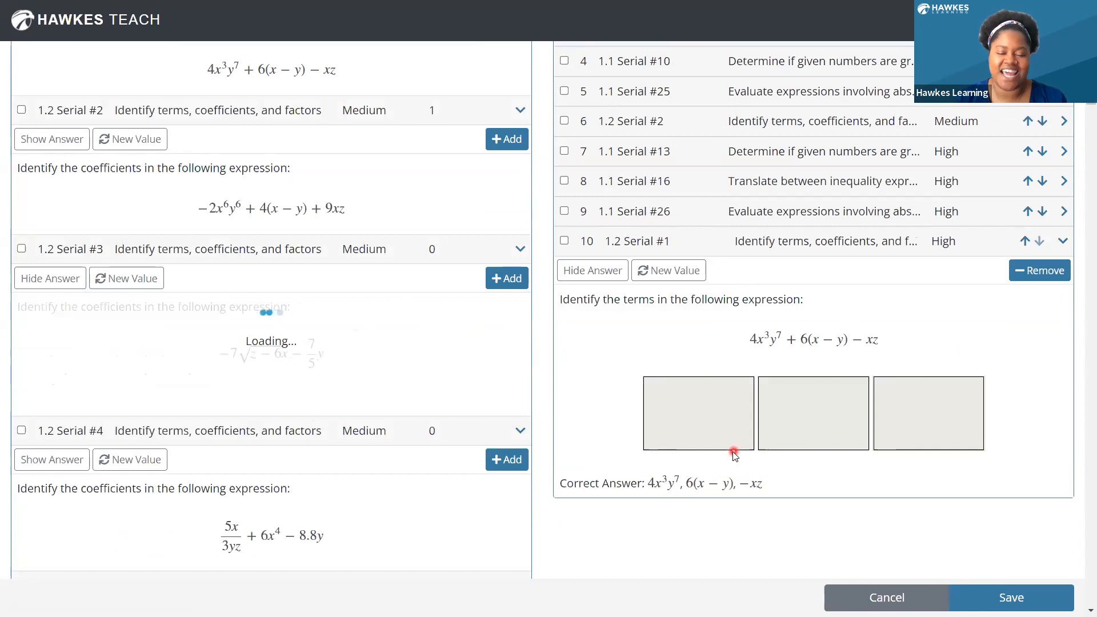
scroll(705, 460, "down", 1)
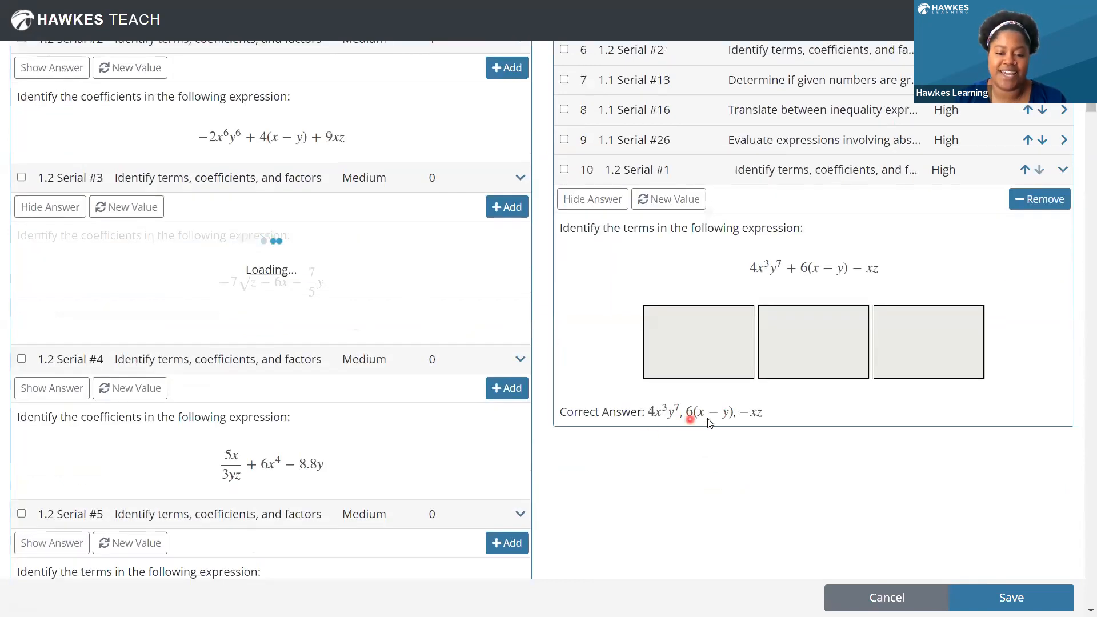
scroll(706, 420, "up", 1)
left_click(681, 274)
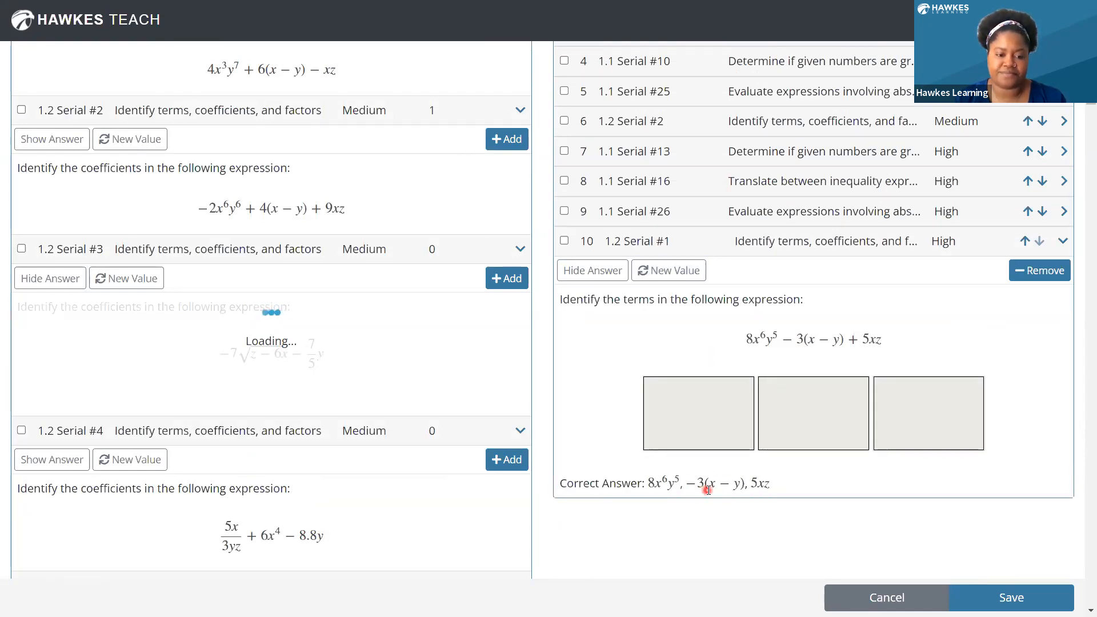
scroll(707, 490, "up", 3)
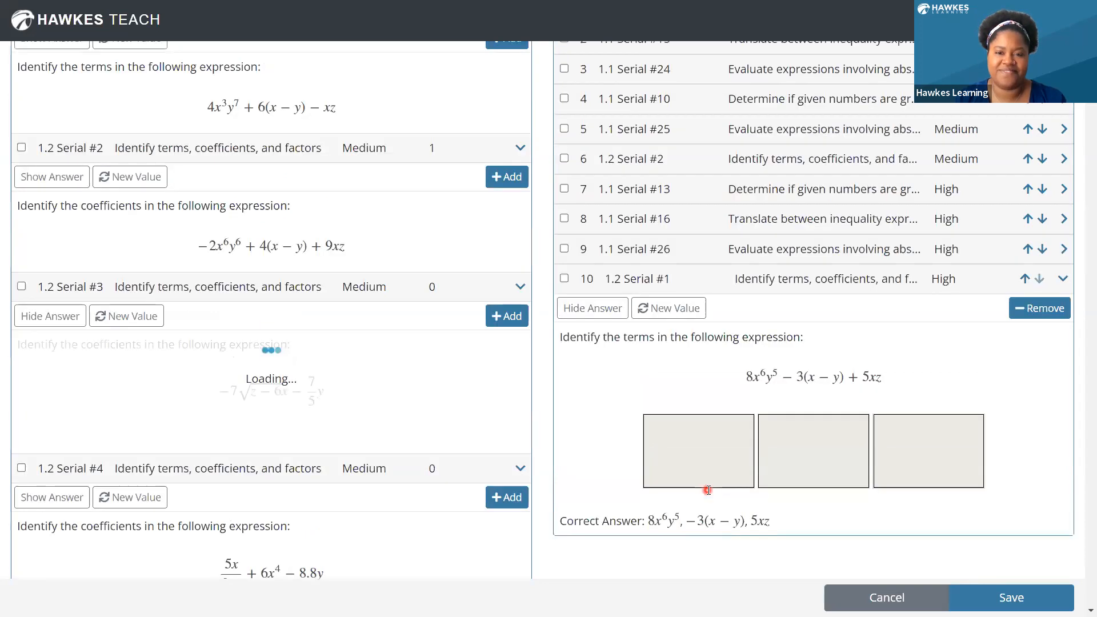
scroll(707, 491, "up", 3)
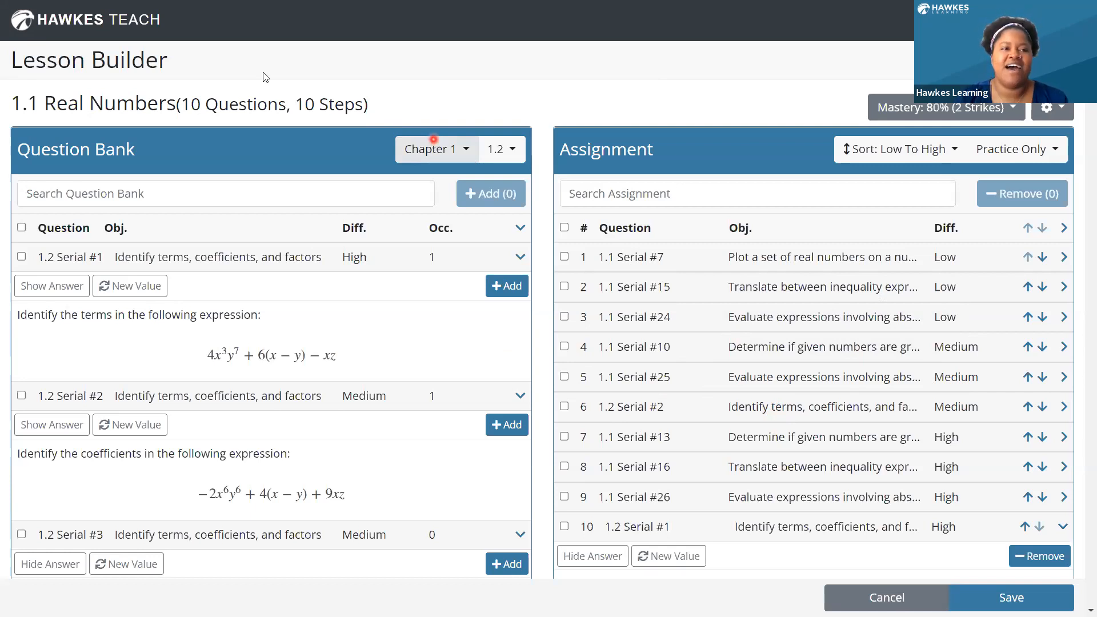
Switch to the College Algebra Edit Curriculum page and review the lesson list with its strikes, mastery and order settings
key("F11")
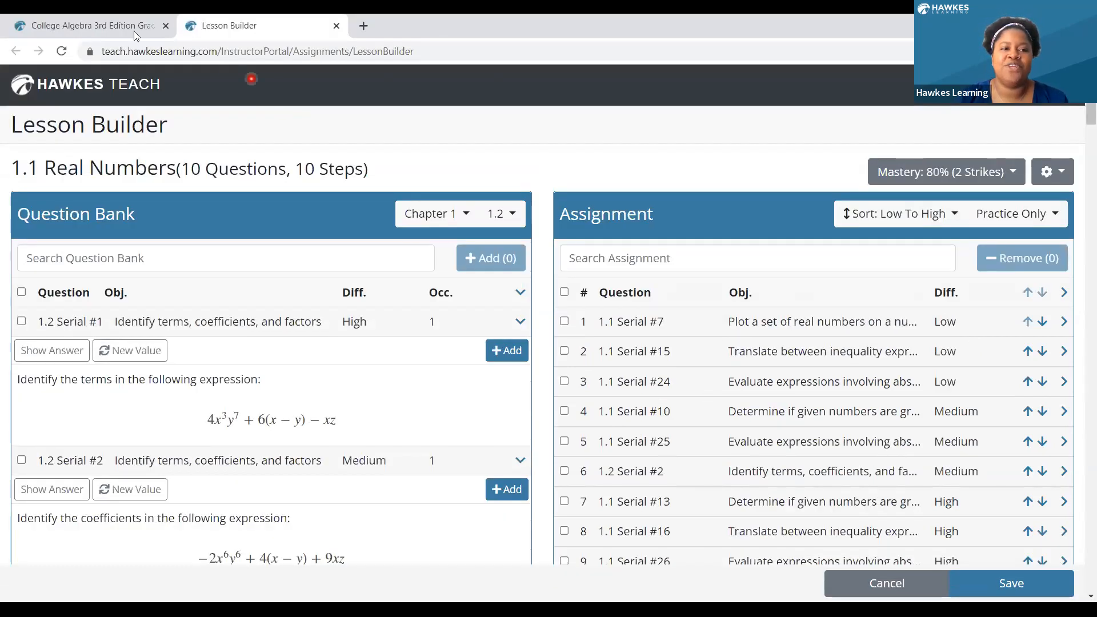
left_click(76, 27)
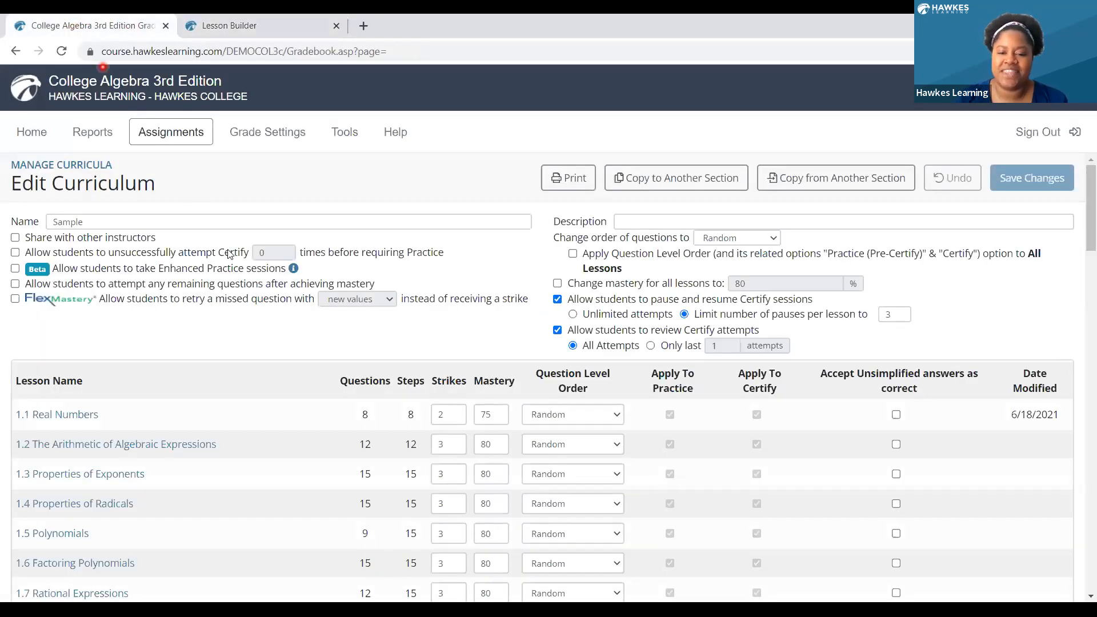
scroll(508, 317, "down", 1)
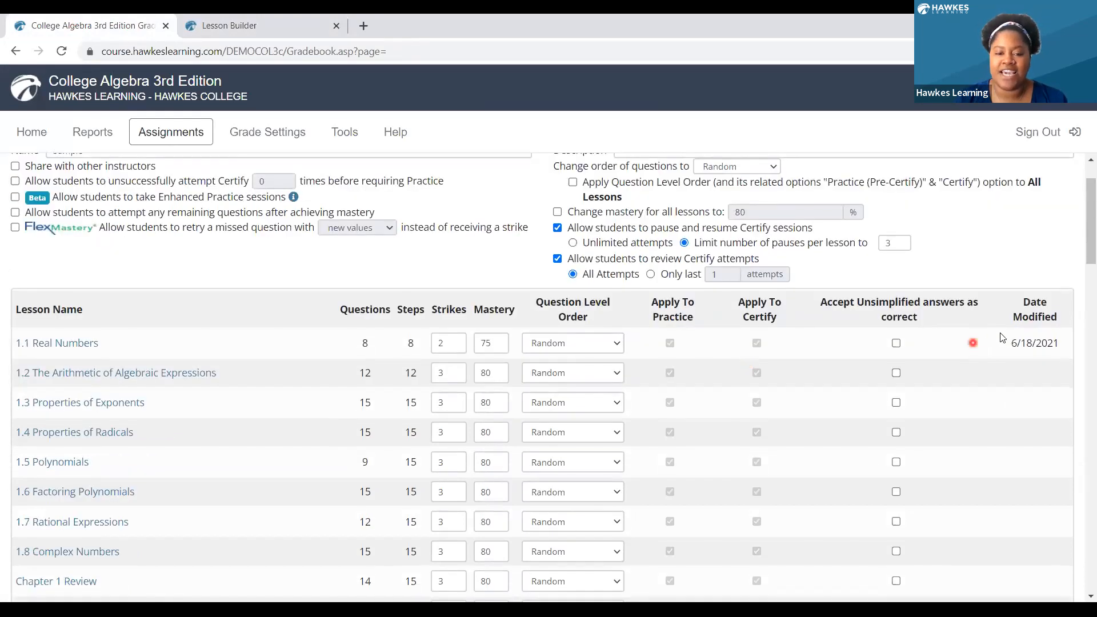